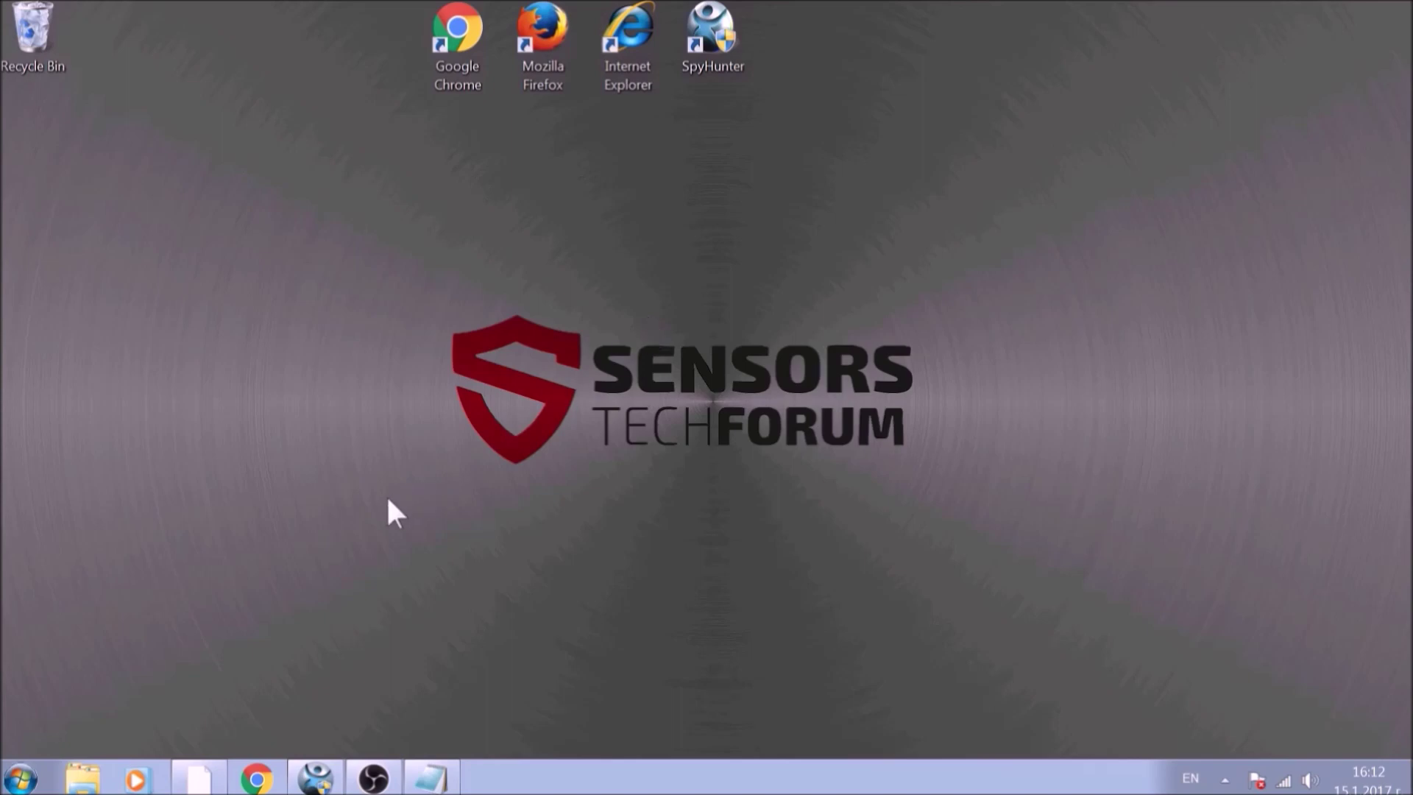
Run APPWIZ.CPL from the Windows Run dialog to open Programs and Features.
key(super+r)
drag(306, 531, 717, 302)
text(APP)
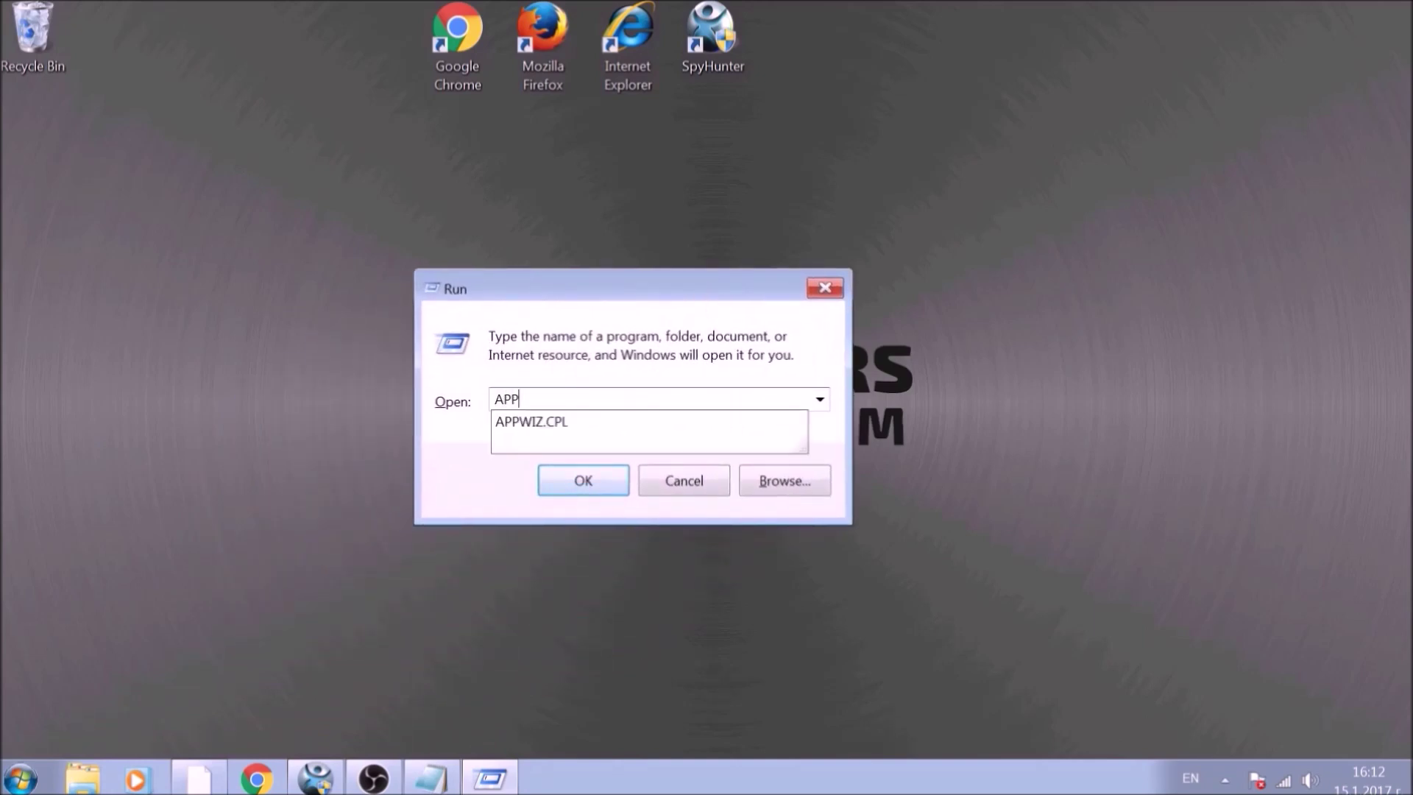
text(WIZ.CPL)
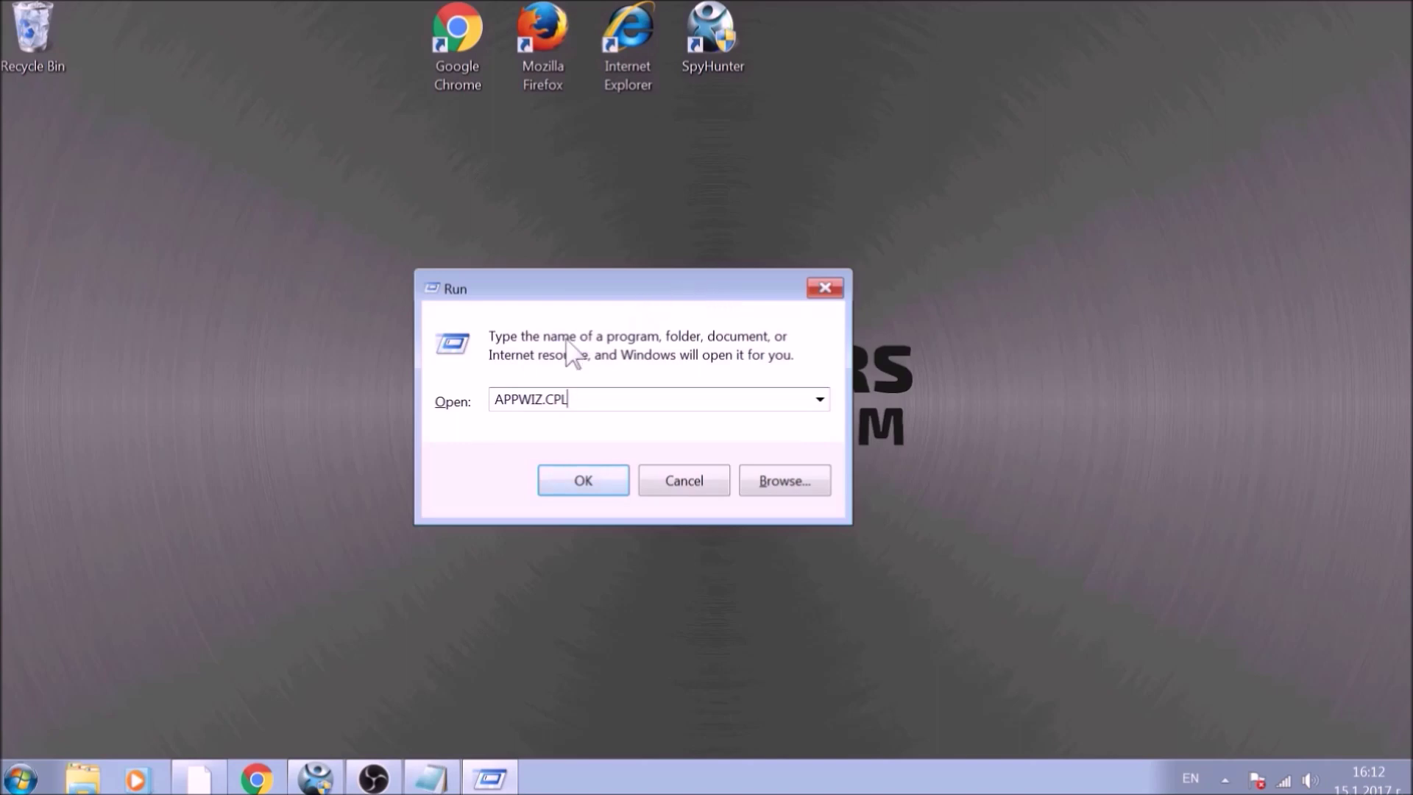
click(581, 479)
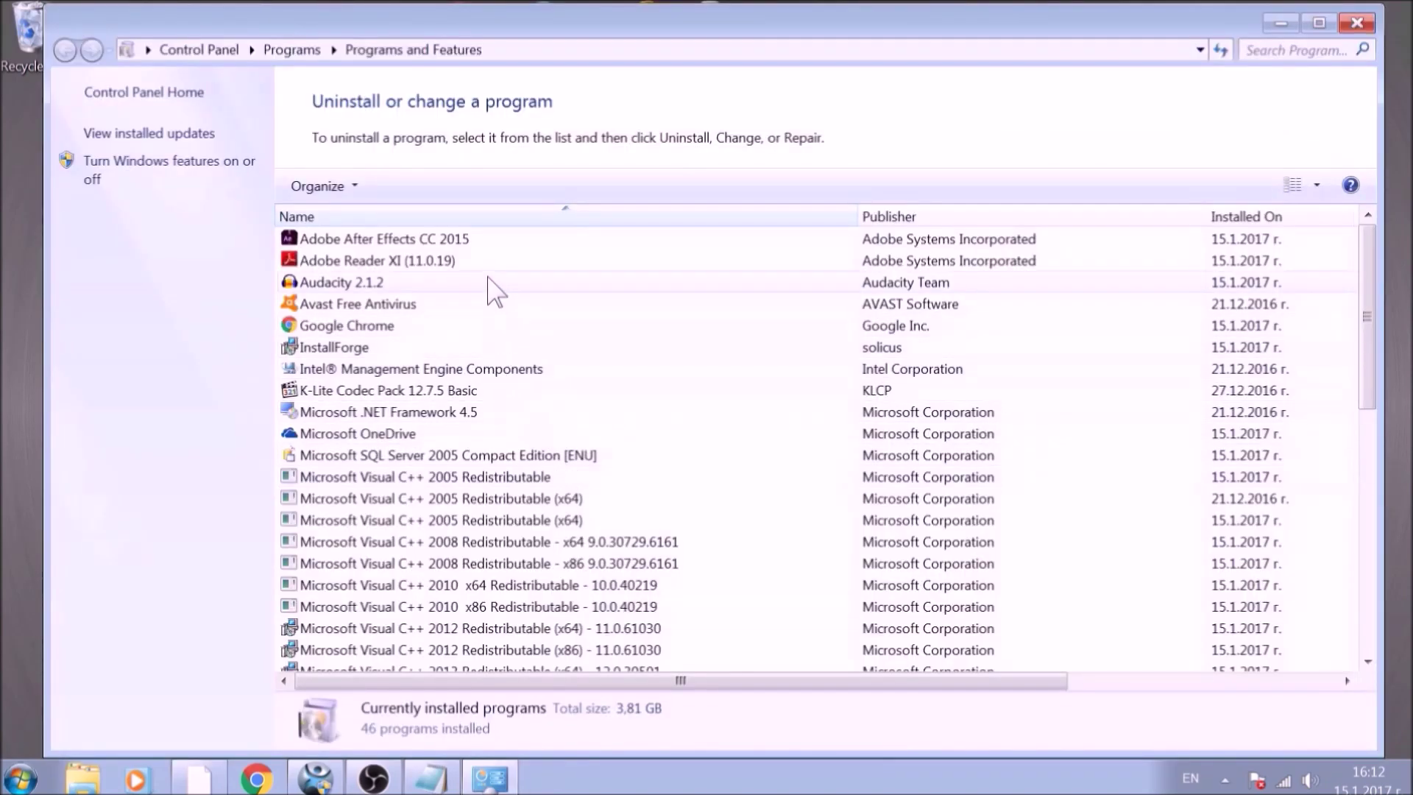
Uninstall SUSPICIOUS PROGRAM, confirm the removal, then close Programs and Features.
scroll(493, 328, down, 1)
scroll(501, 340, down, 8)
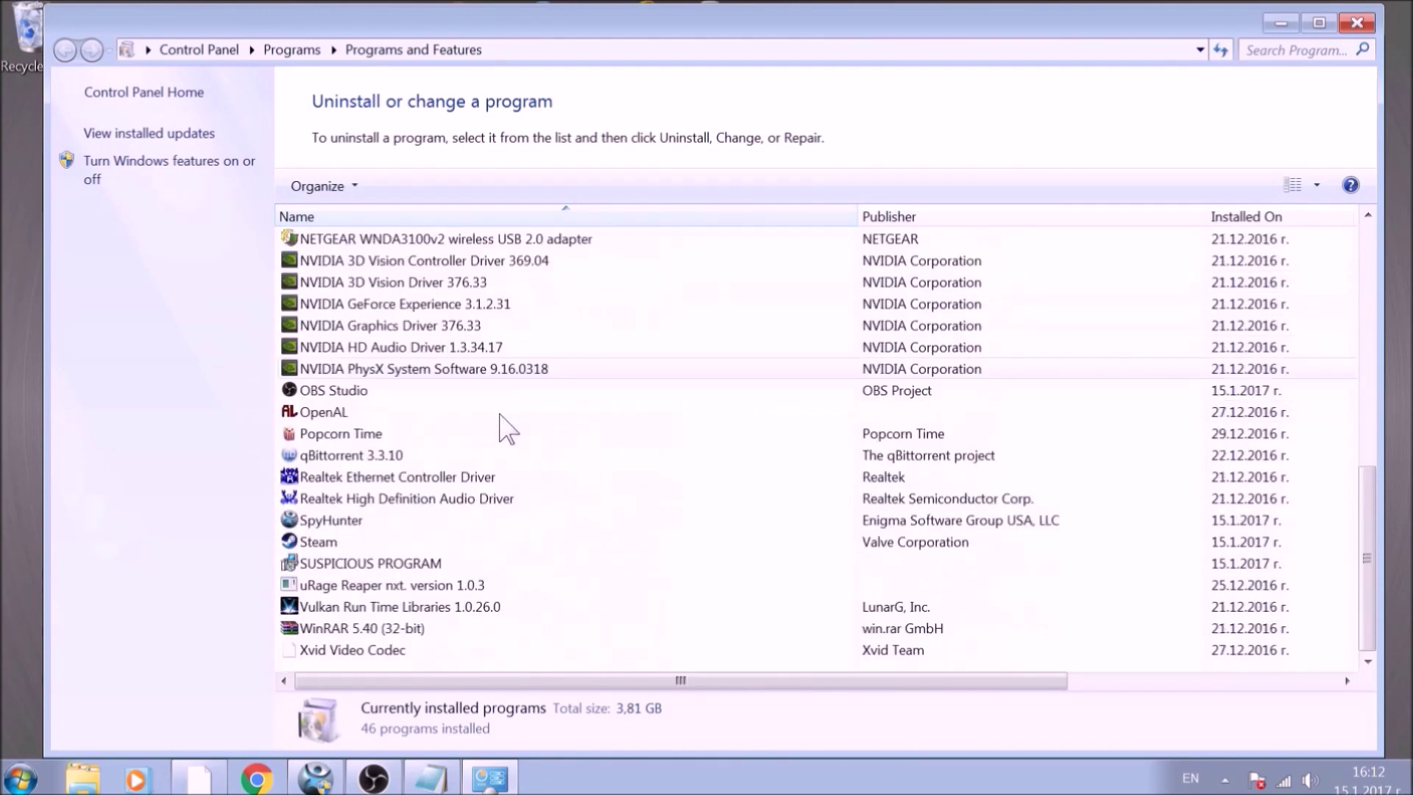
click(476, 565)
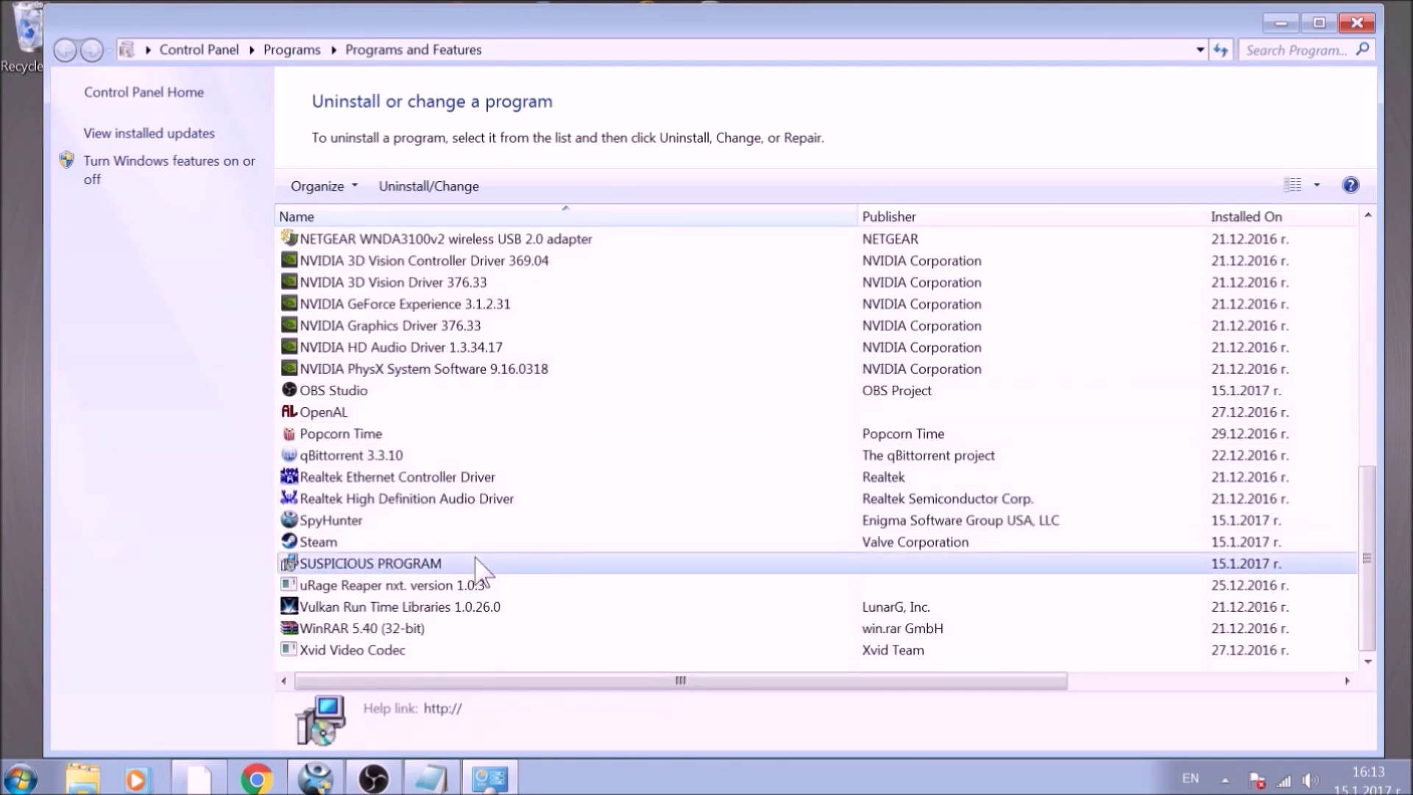
click(441, 191)
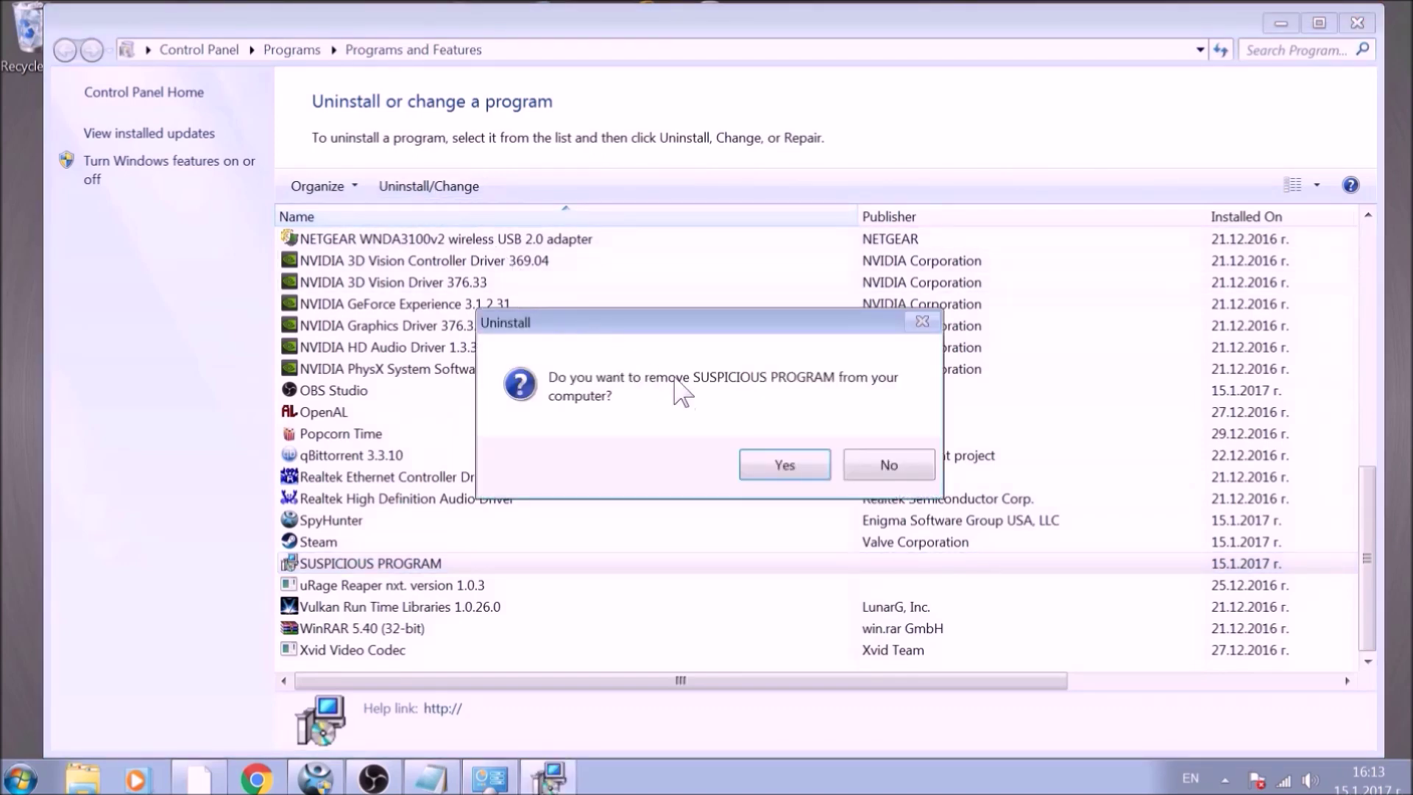
click(780, 464)
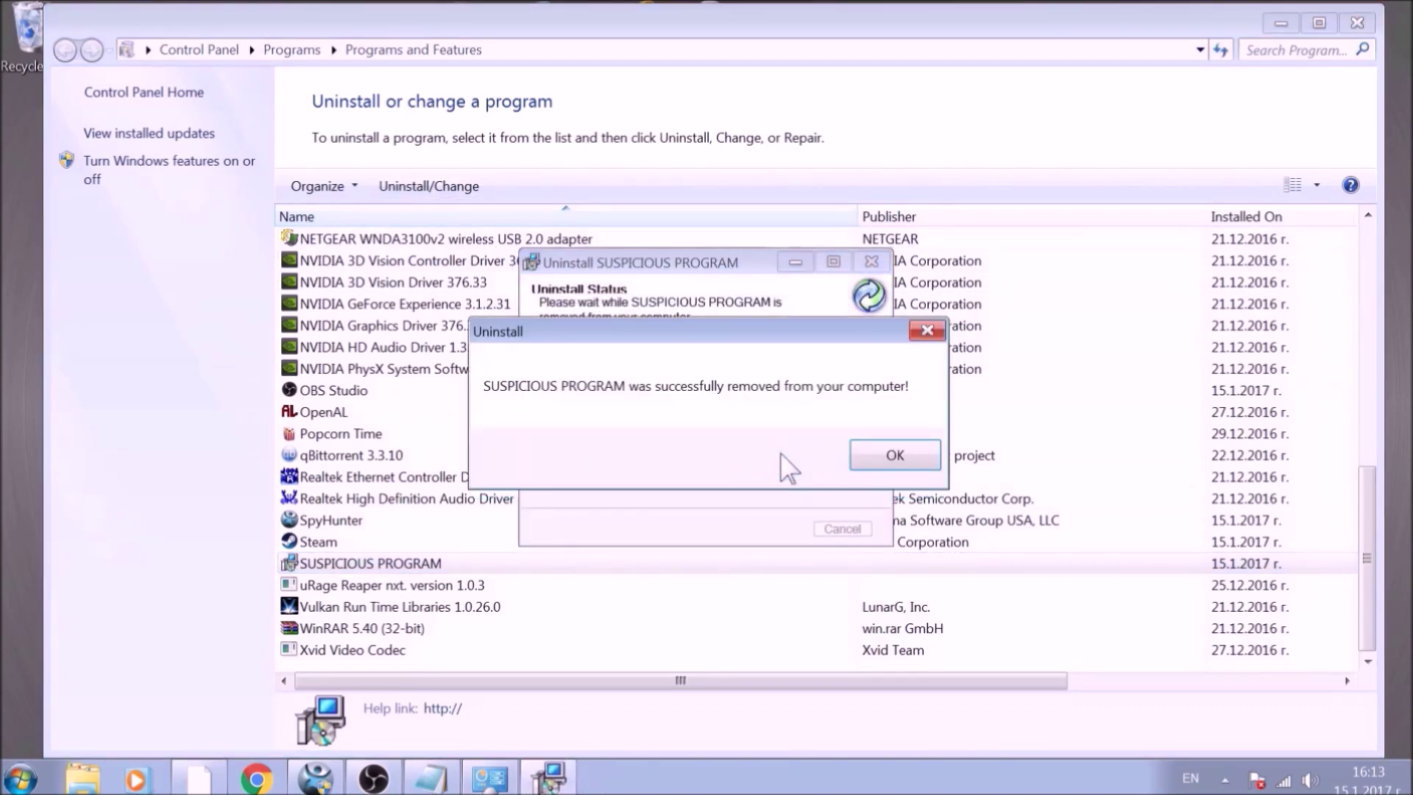
click(879, 453)
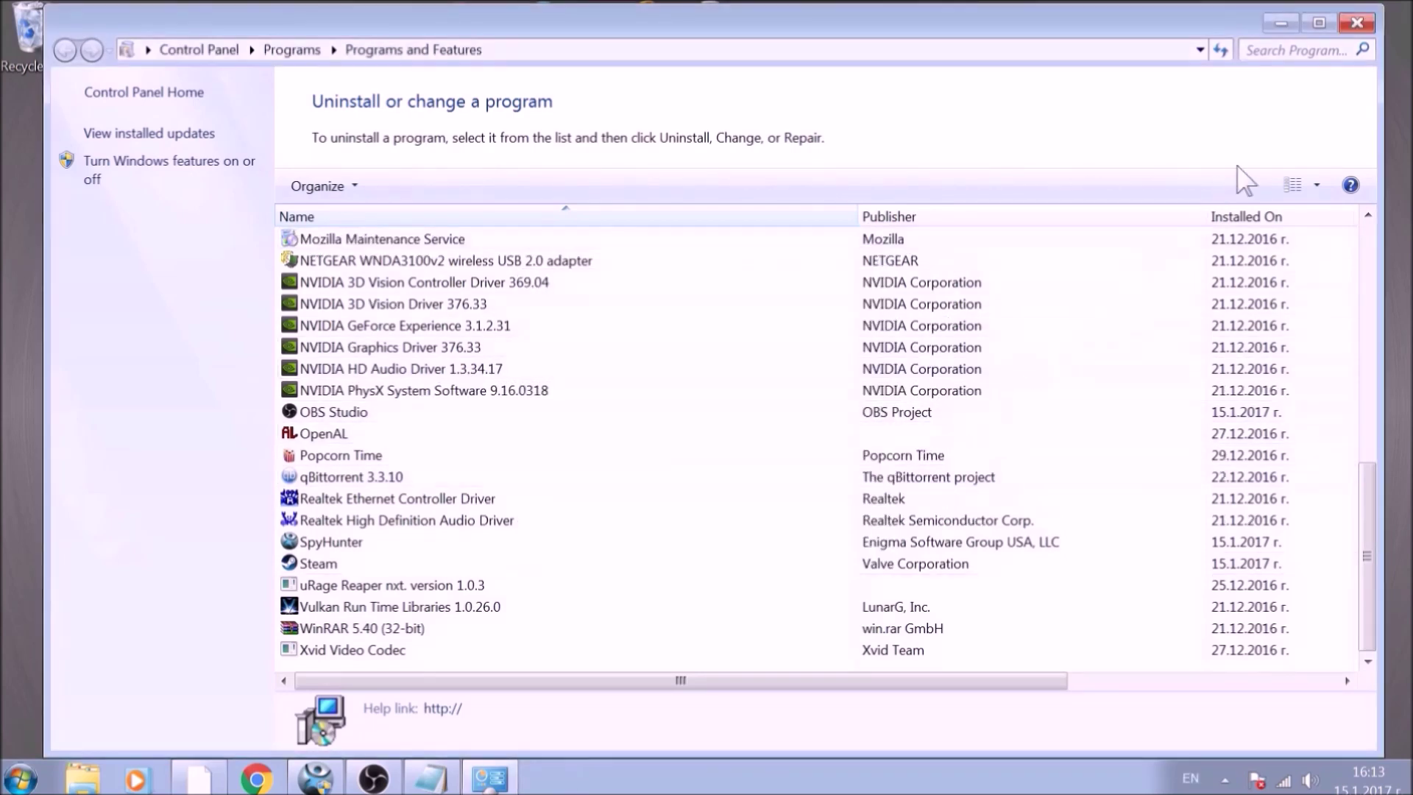
click(1371, 24)
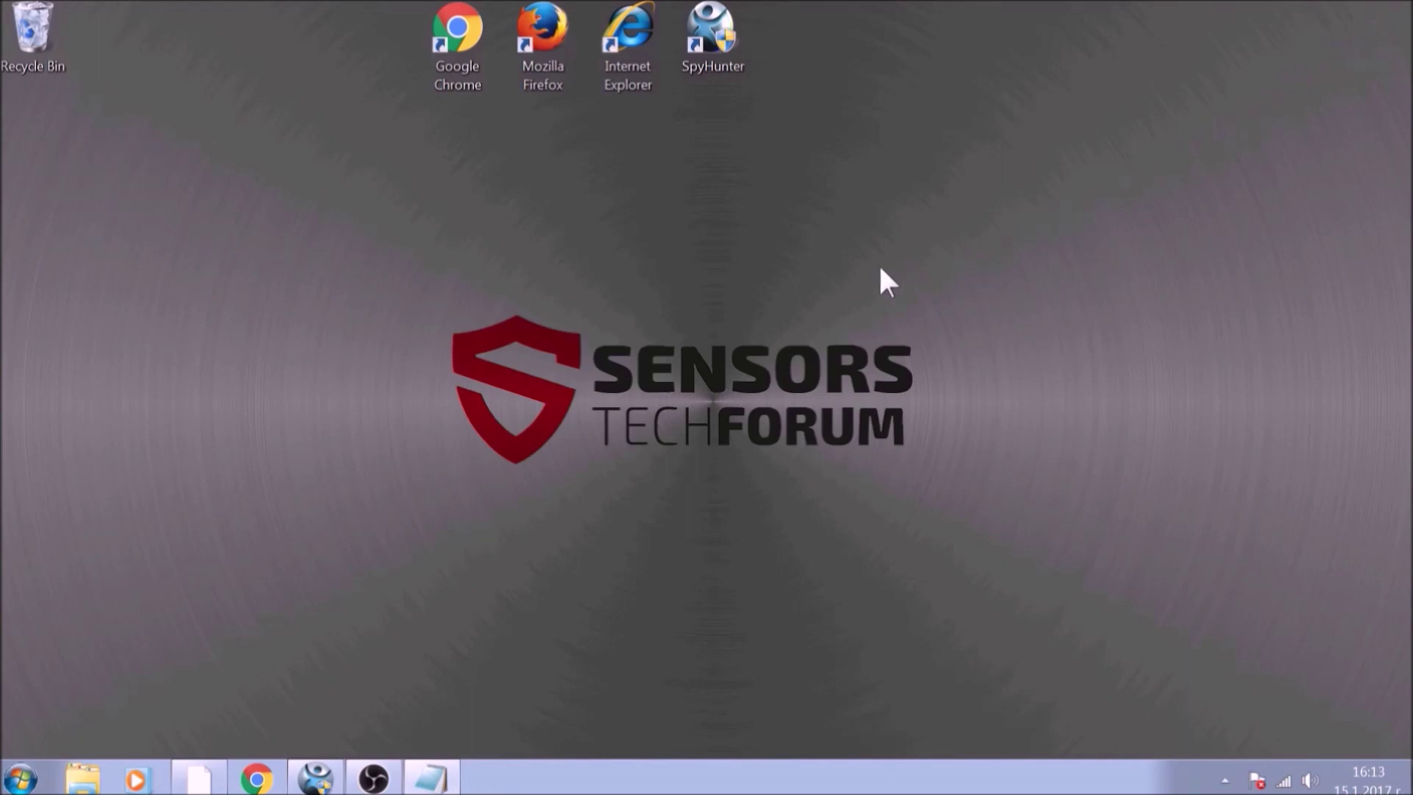
Launch Chrome and go to chrome://net-internals/#DNS.
double_click(473, 46)
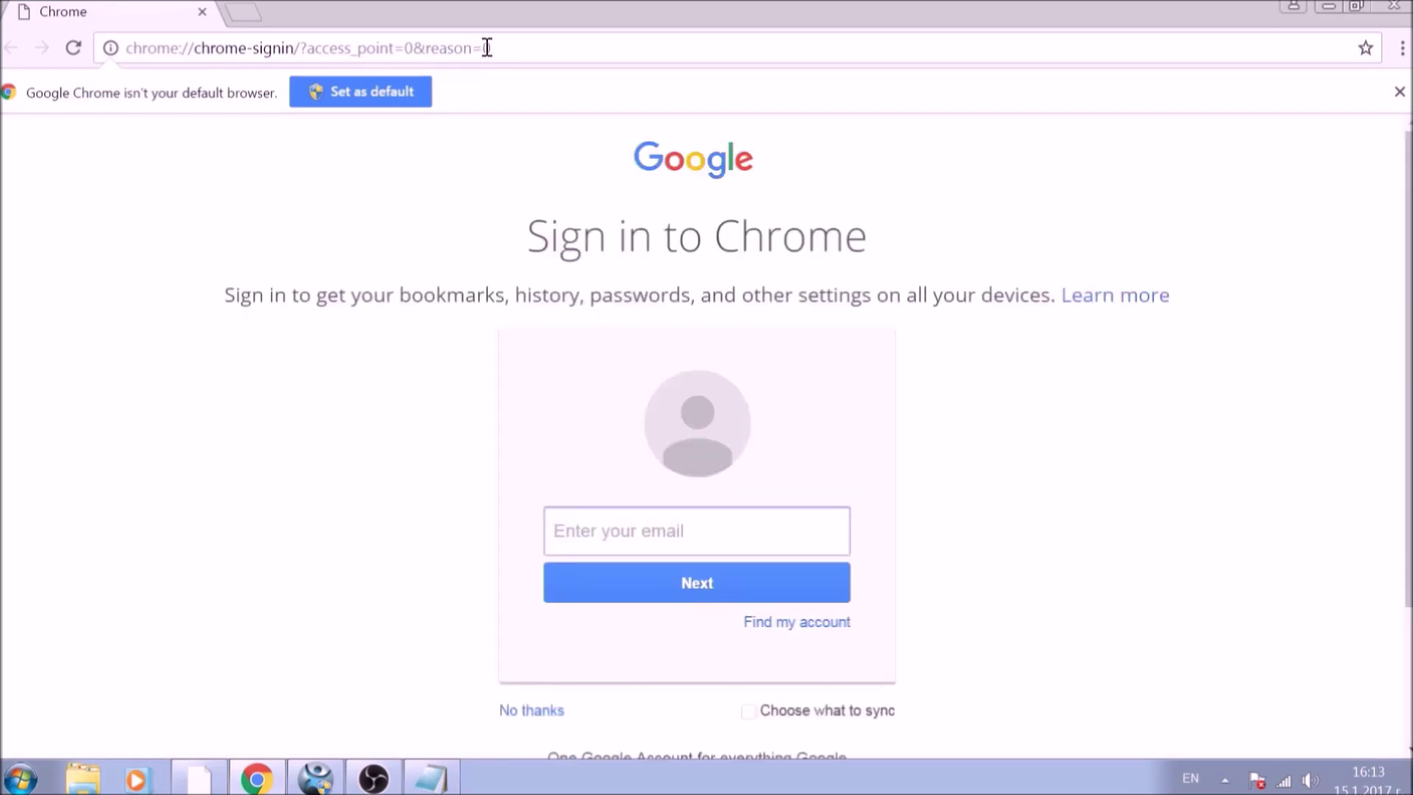
click(499, 46)
text(CH)
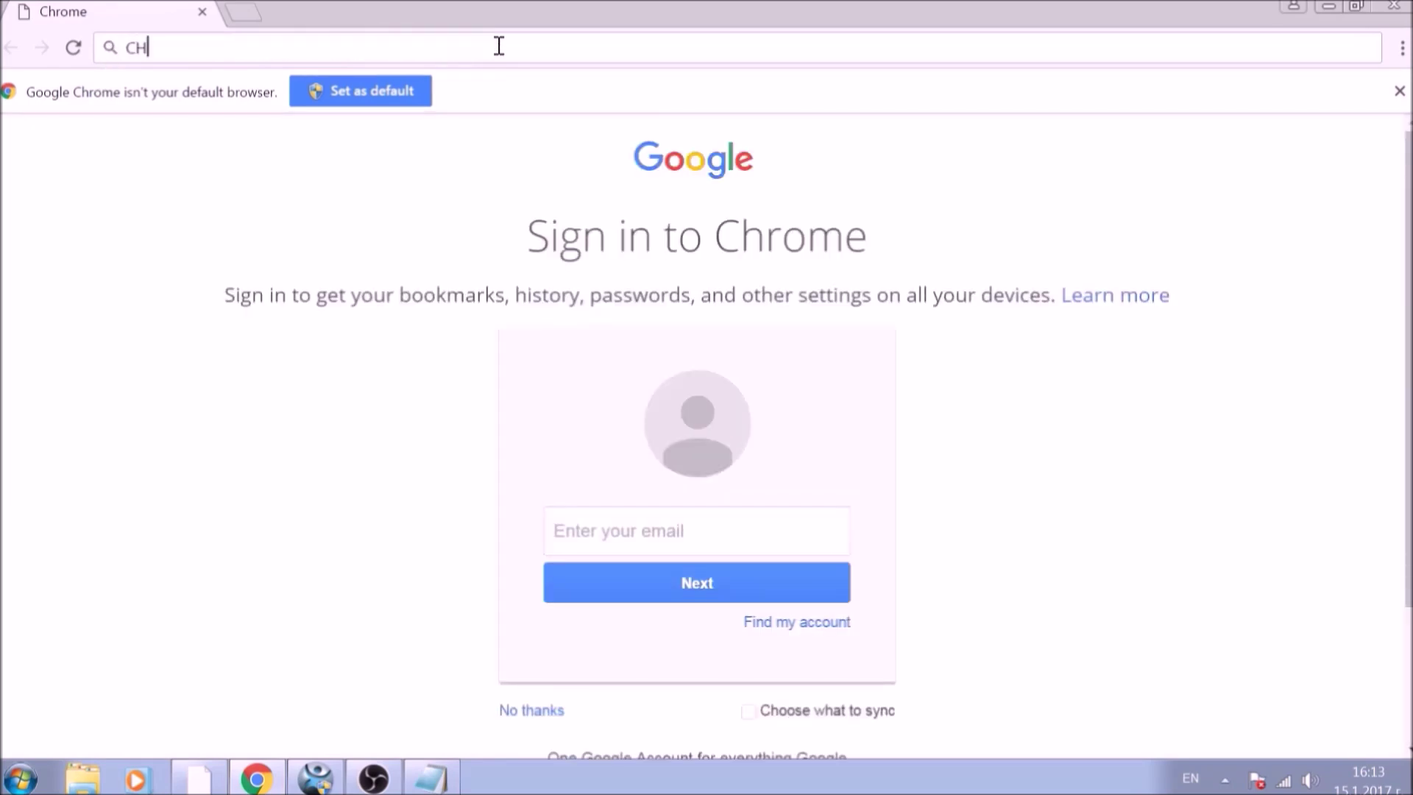
text(ROME://NET)
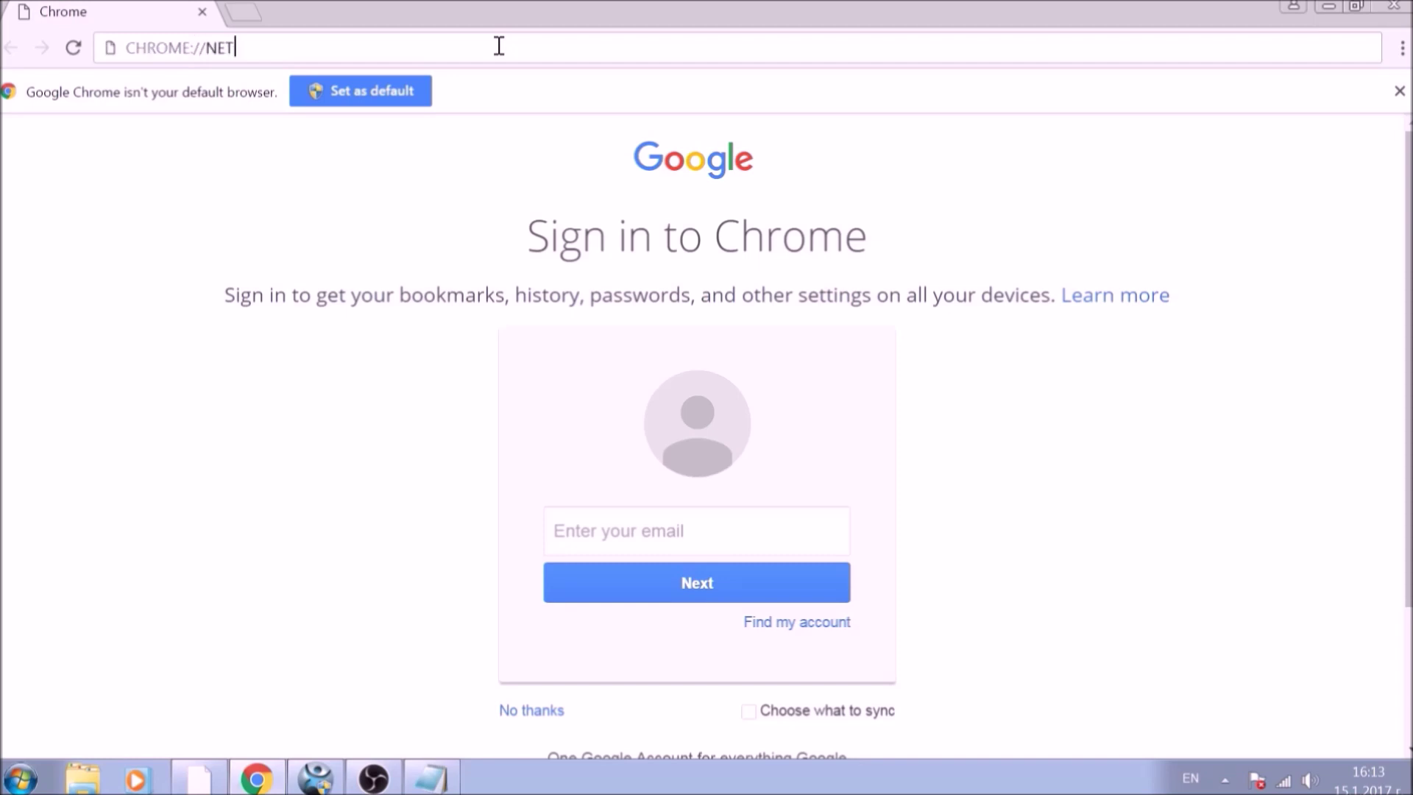
text(-INTER)
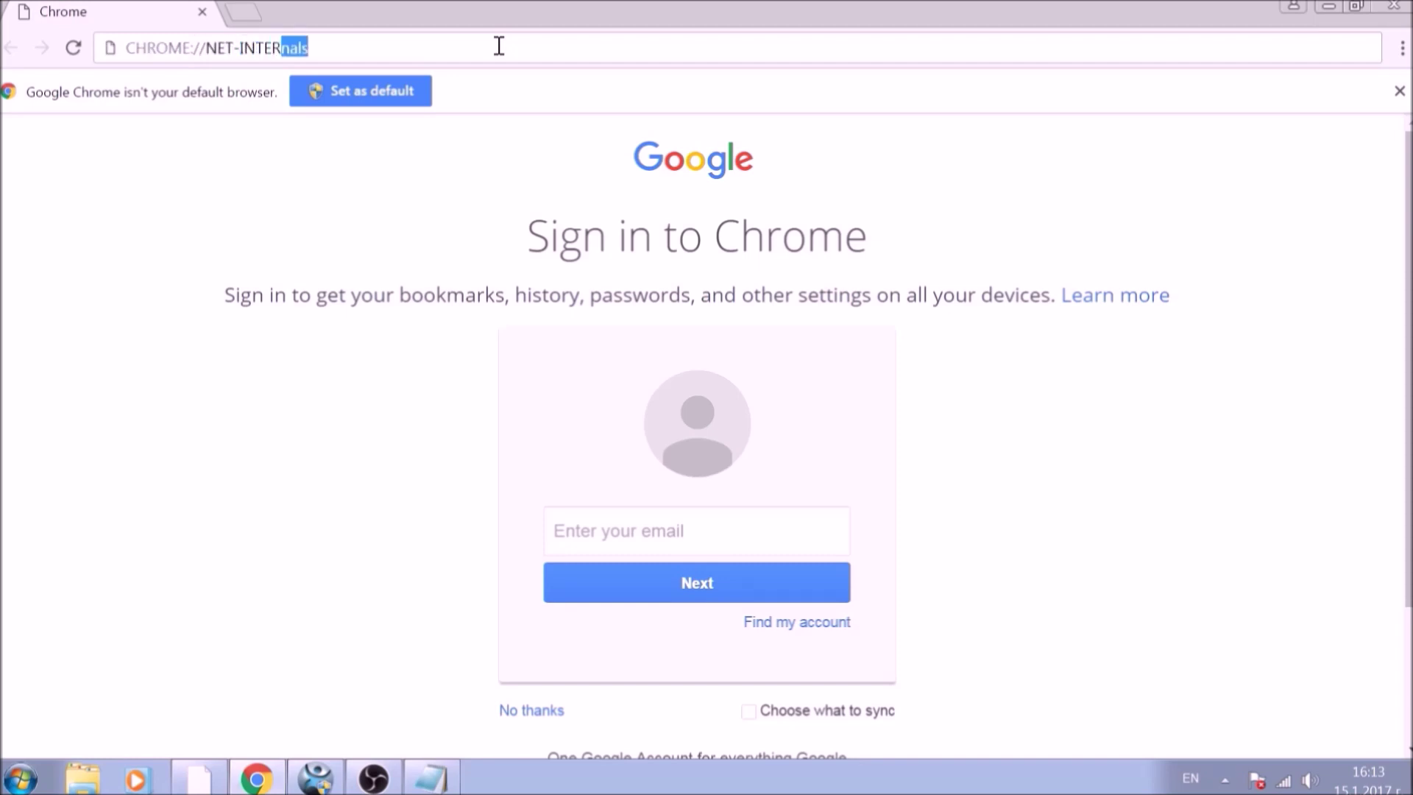
text(NALS/#DNS)
key(Return)
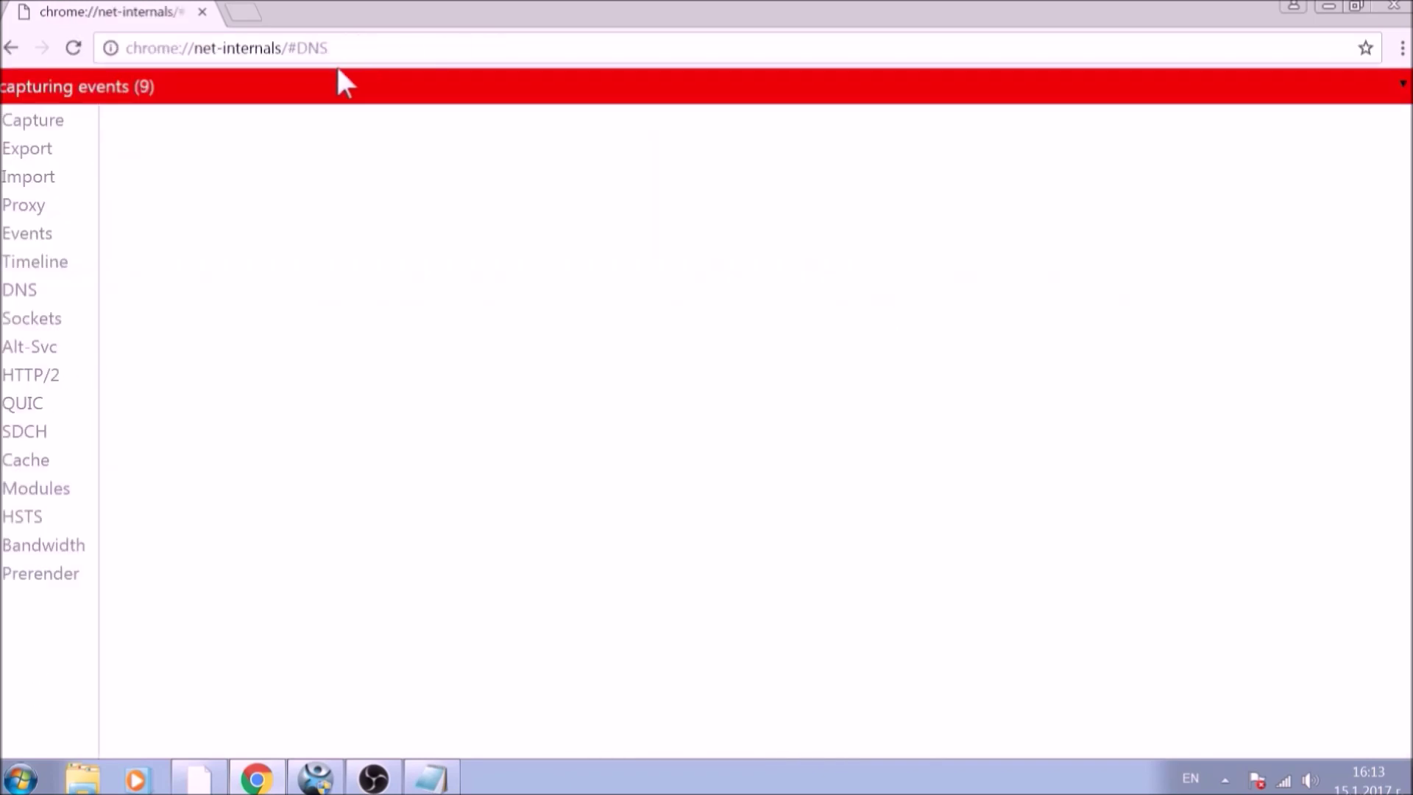
Clear the DNS host resolver cache, then view the HTTP Cache statistics.
click(26, 293)
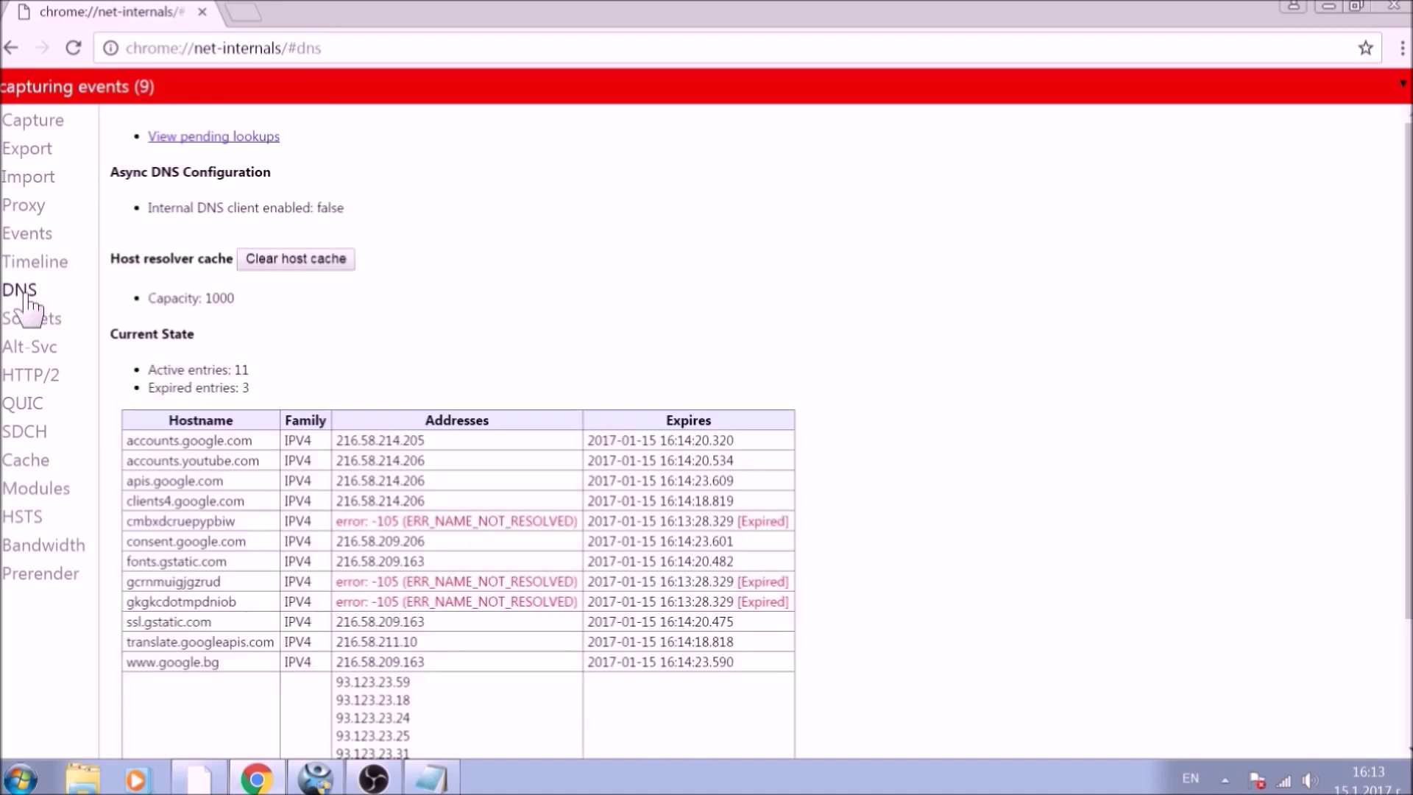
click(298, 261)
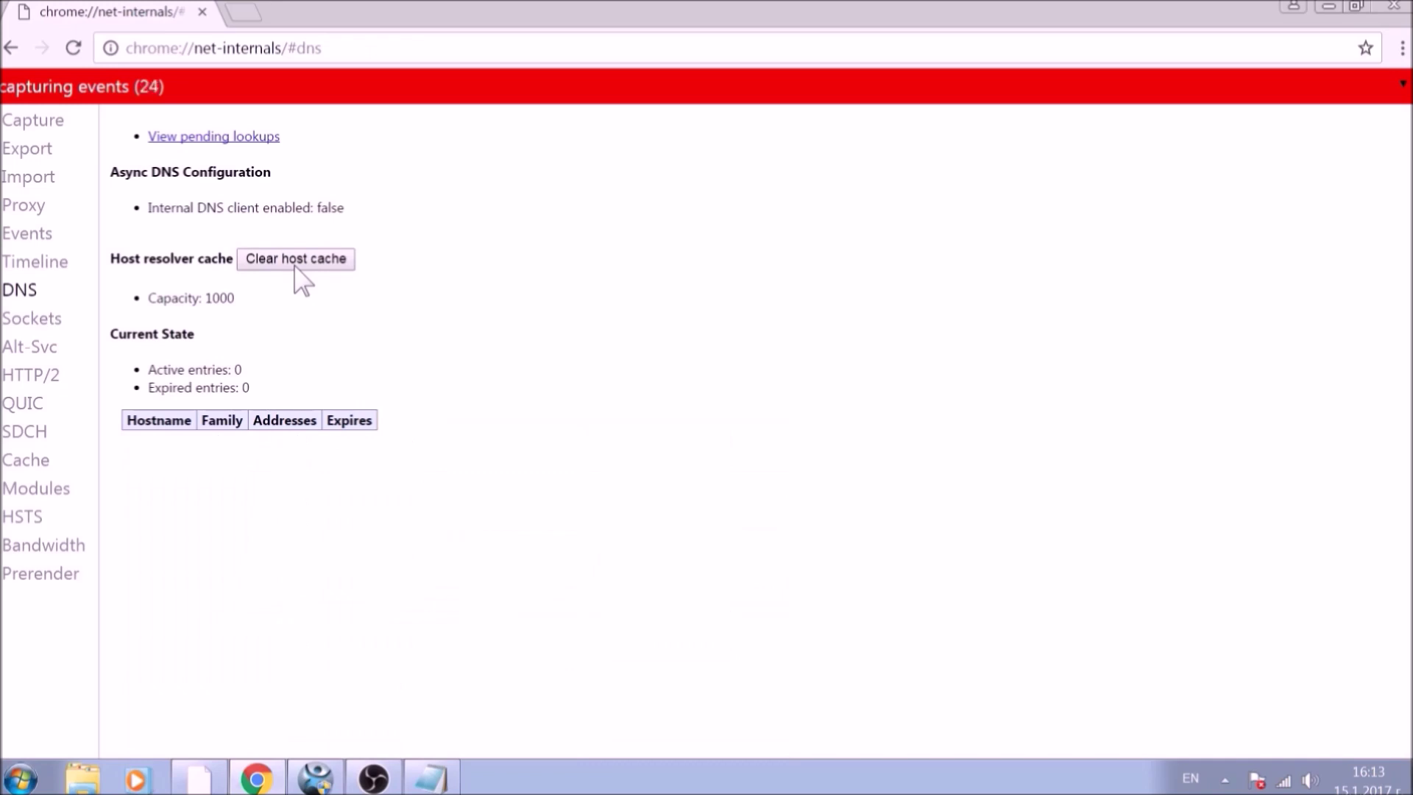
click(56, 460)
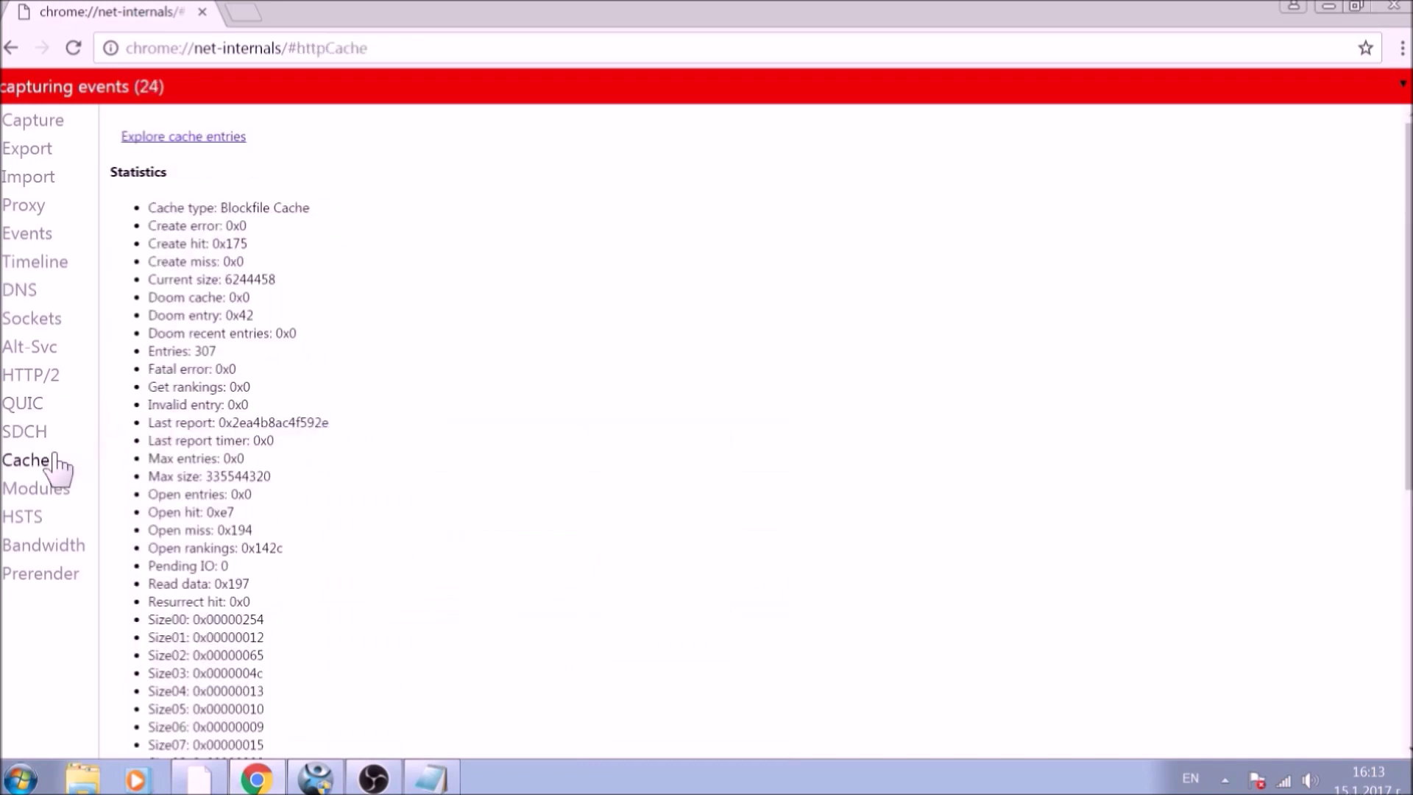
scroll(153, 428, down, 5)
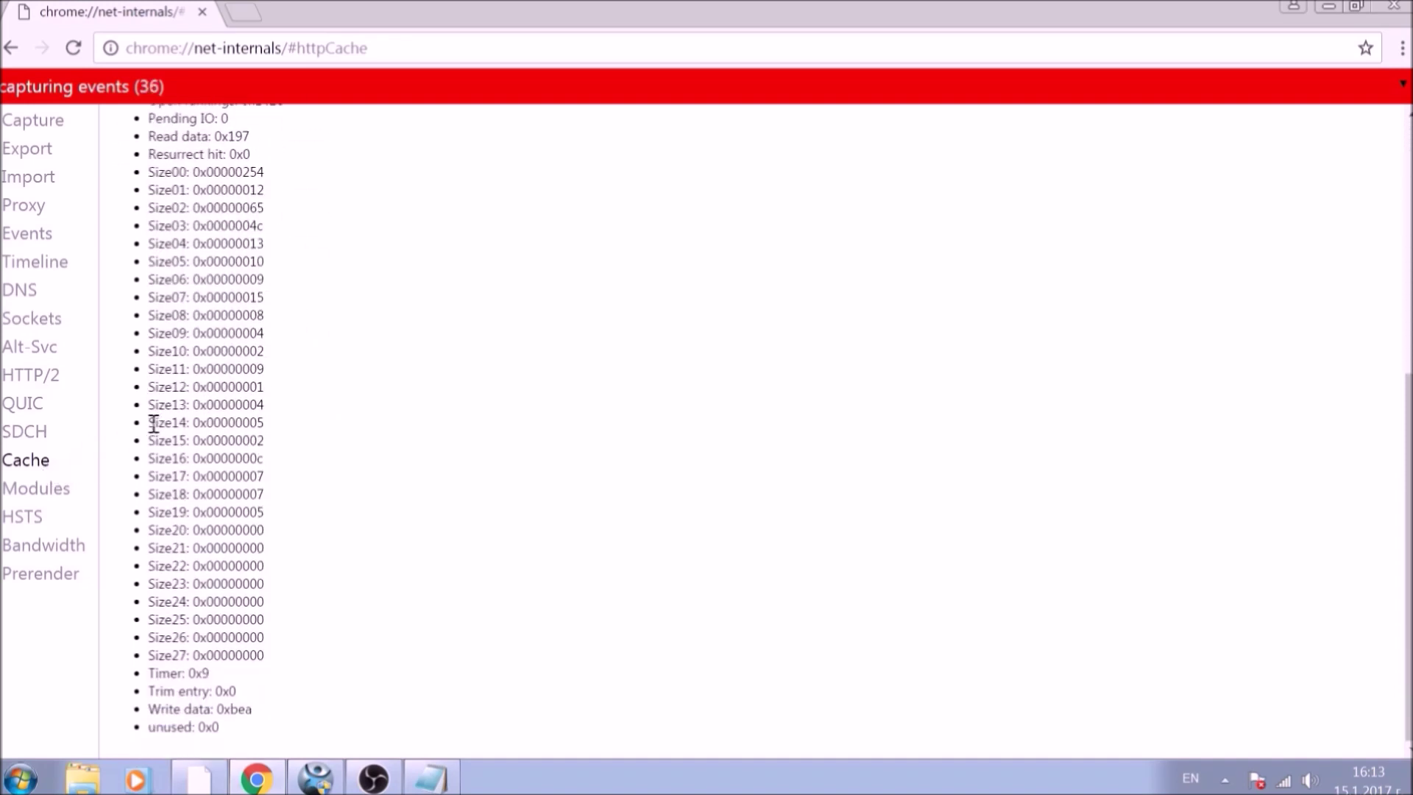
click(366, 47)
Go to chrome://settings/clearBrowserData.
text(CHROME)
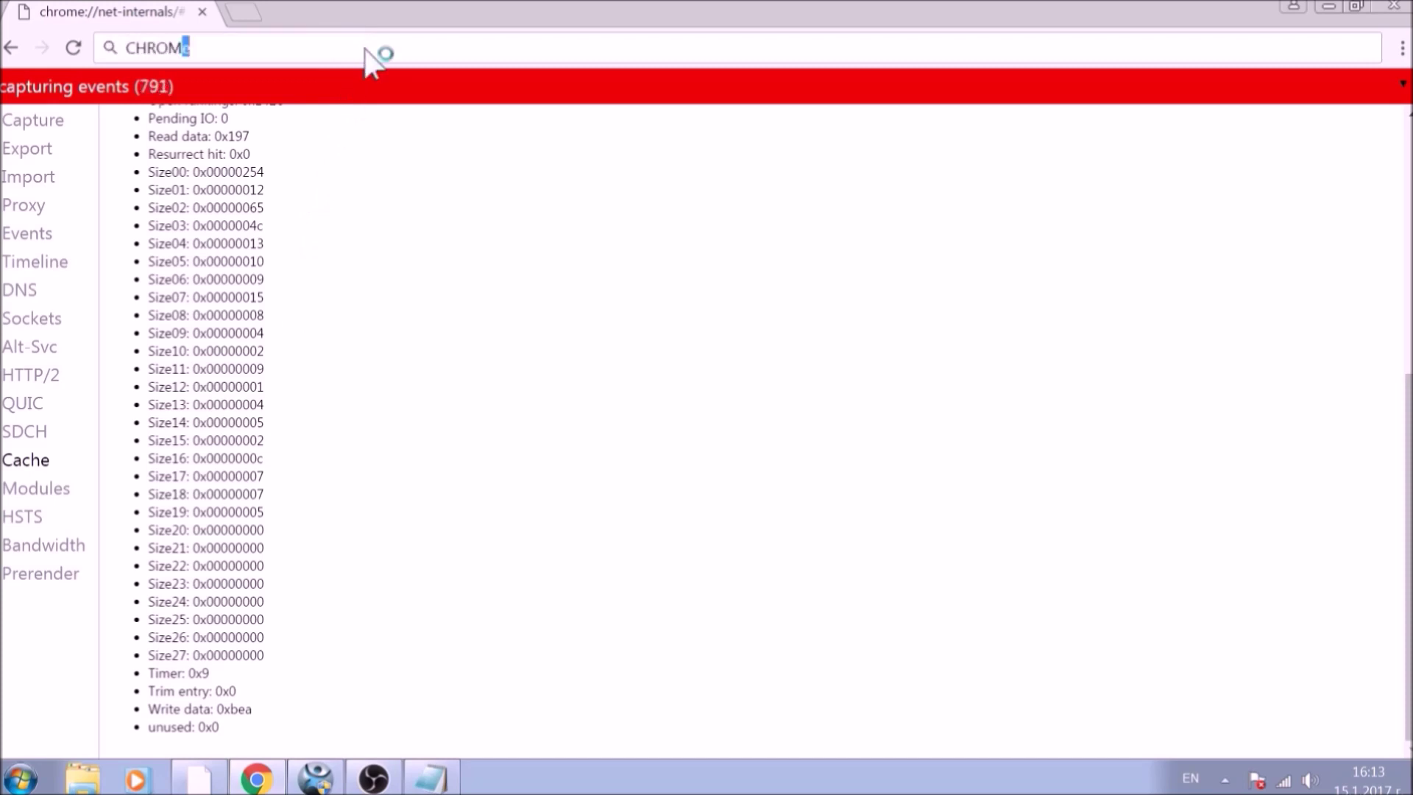
text(://)
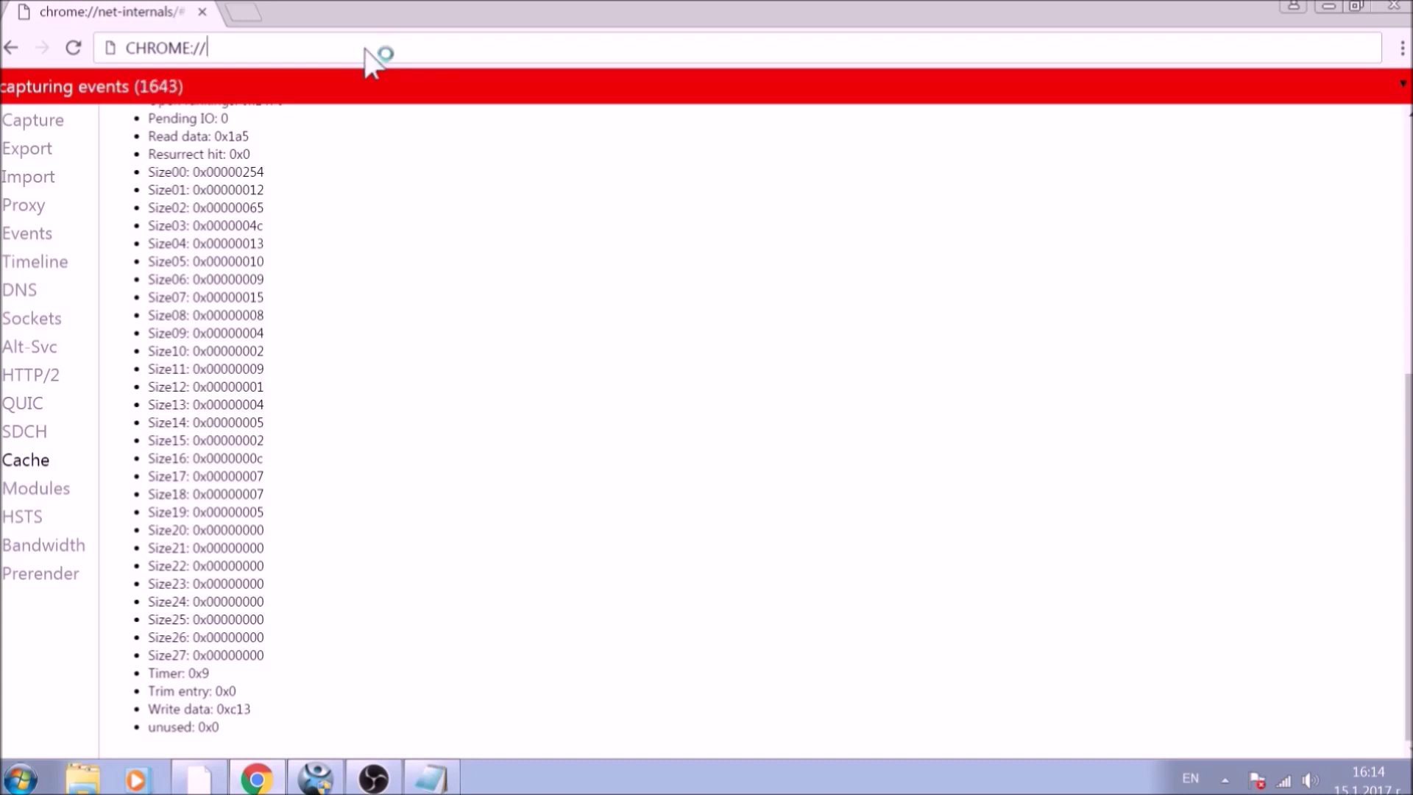
text(SETTING)
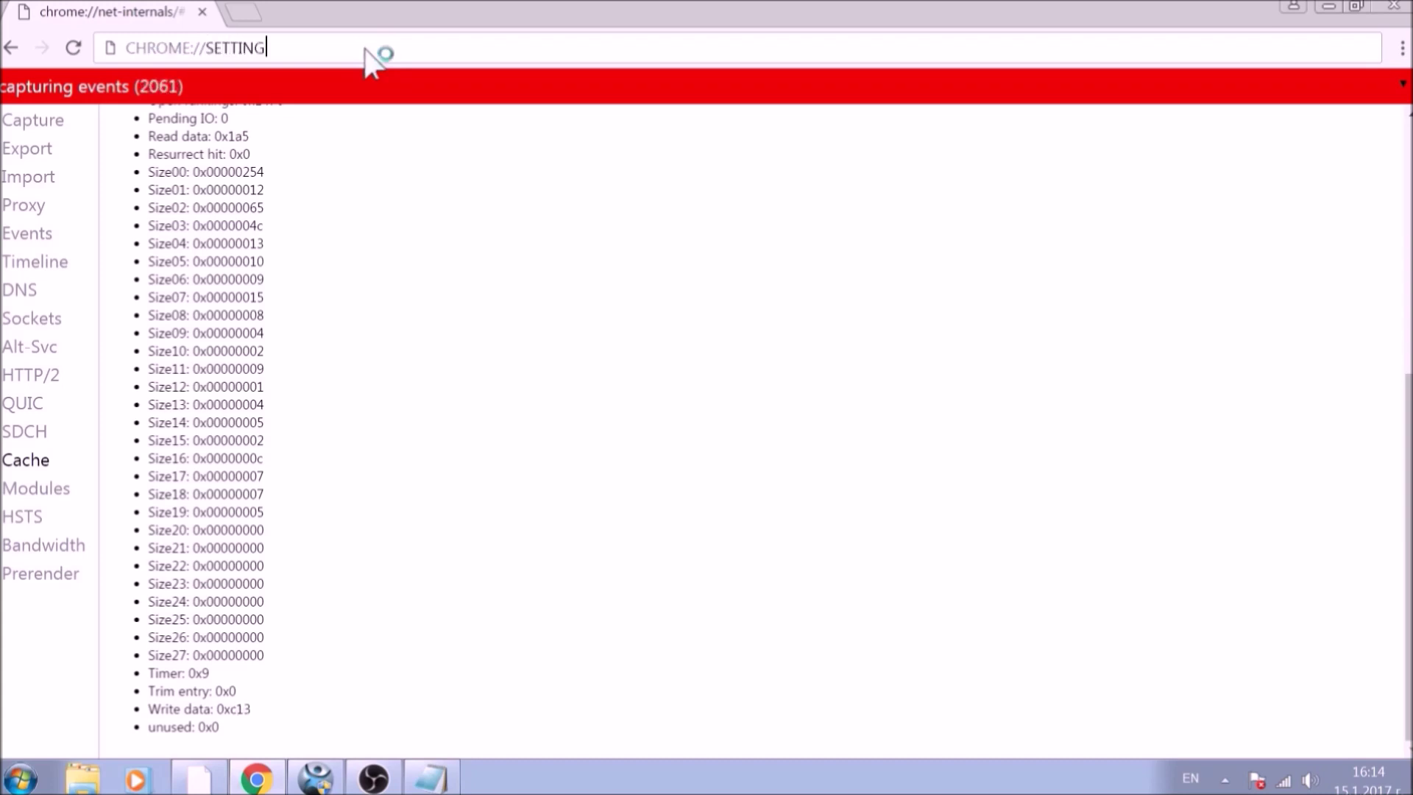
text(S/CLEAR)
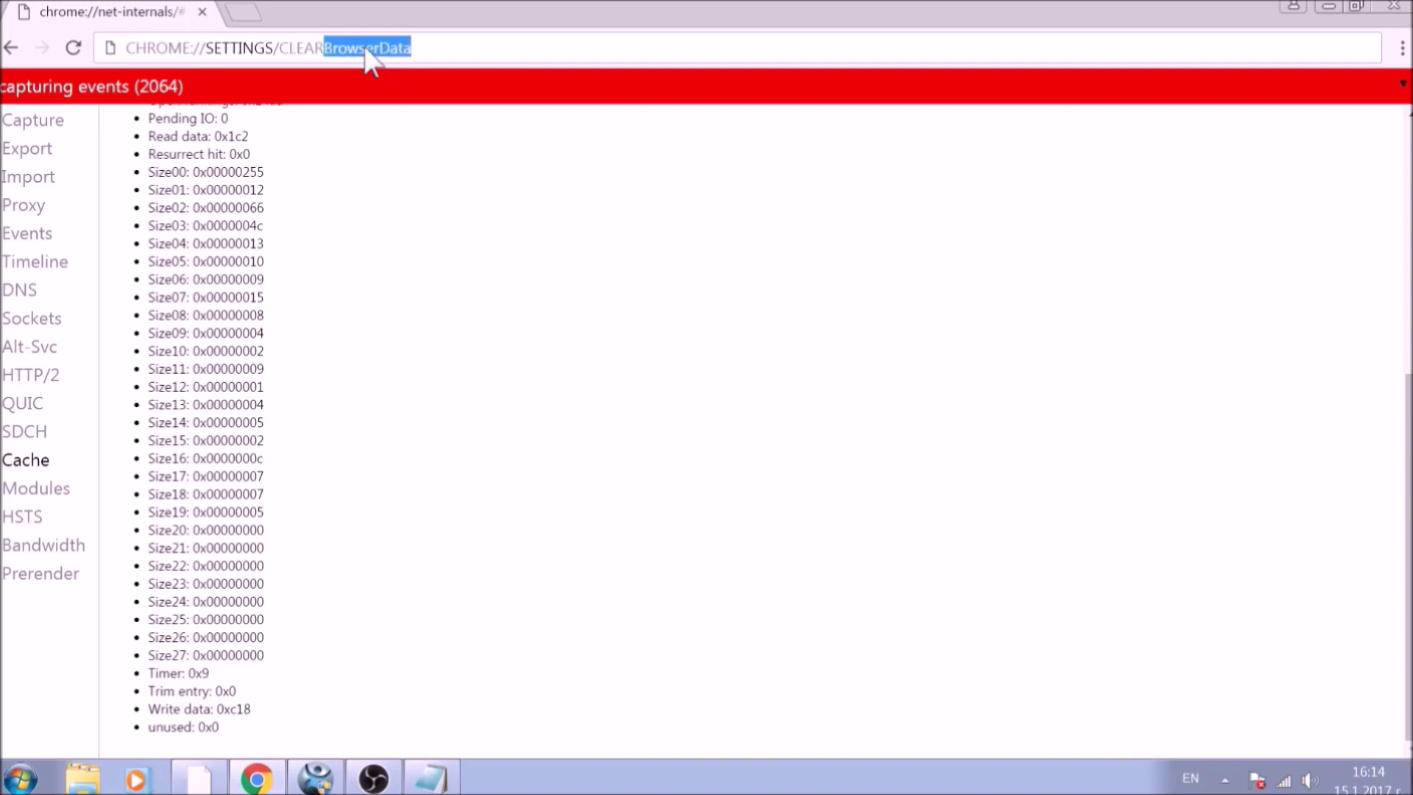
text(BROW)
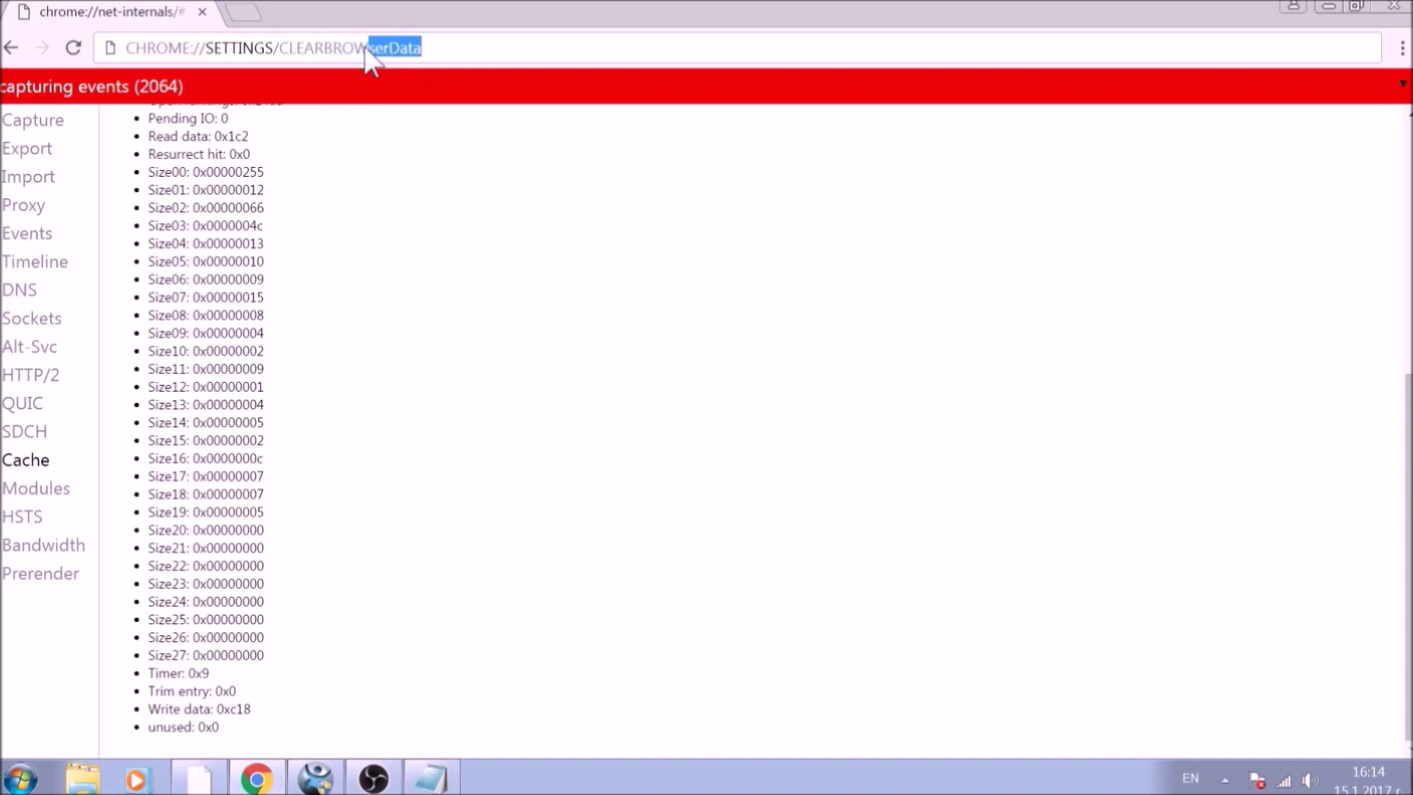
text(SERDATA)
key(Return)
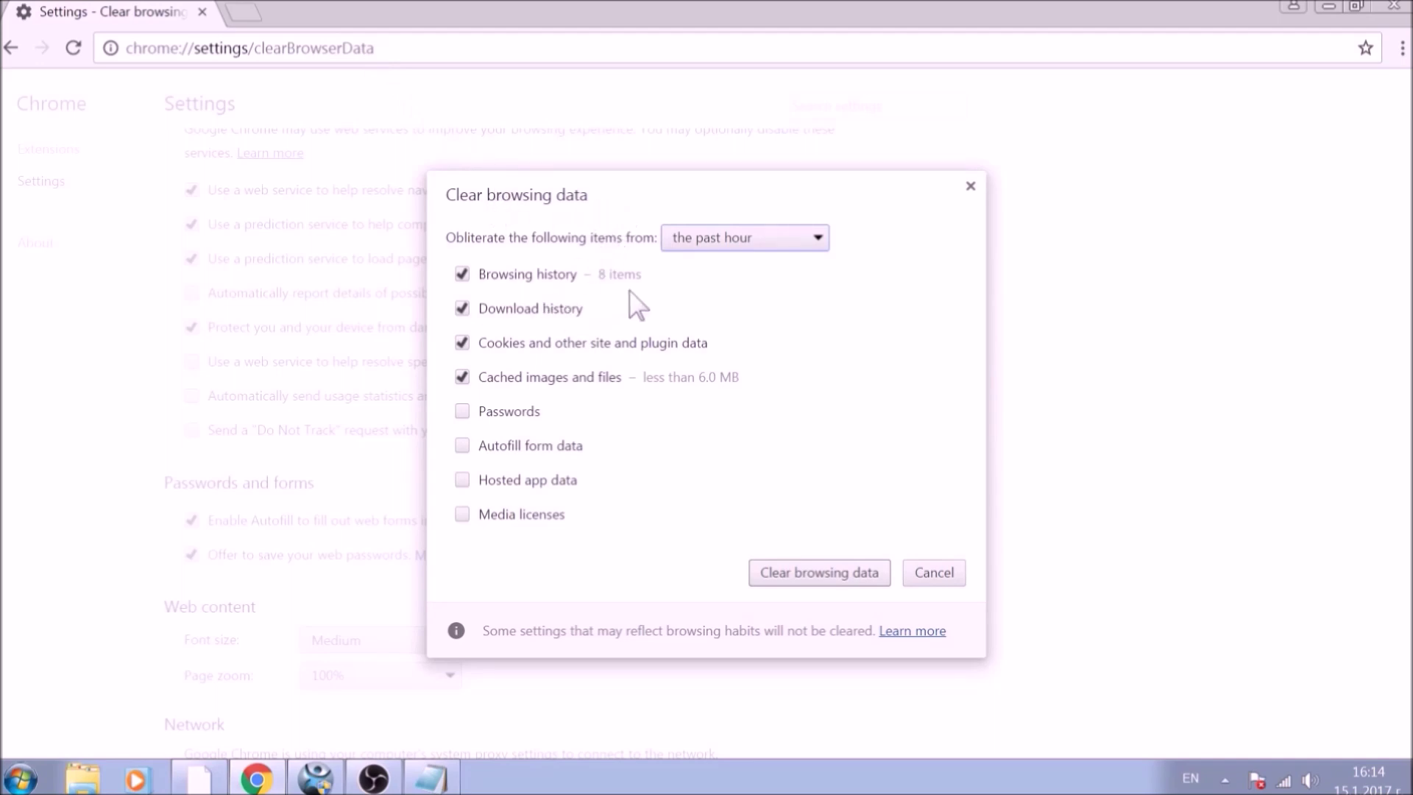
Clear browsing data from 'the beginning of time' with passwords, autofill, hosted app data and media licenses ticked.
click(814, 243)
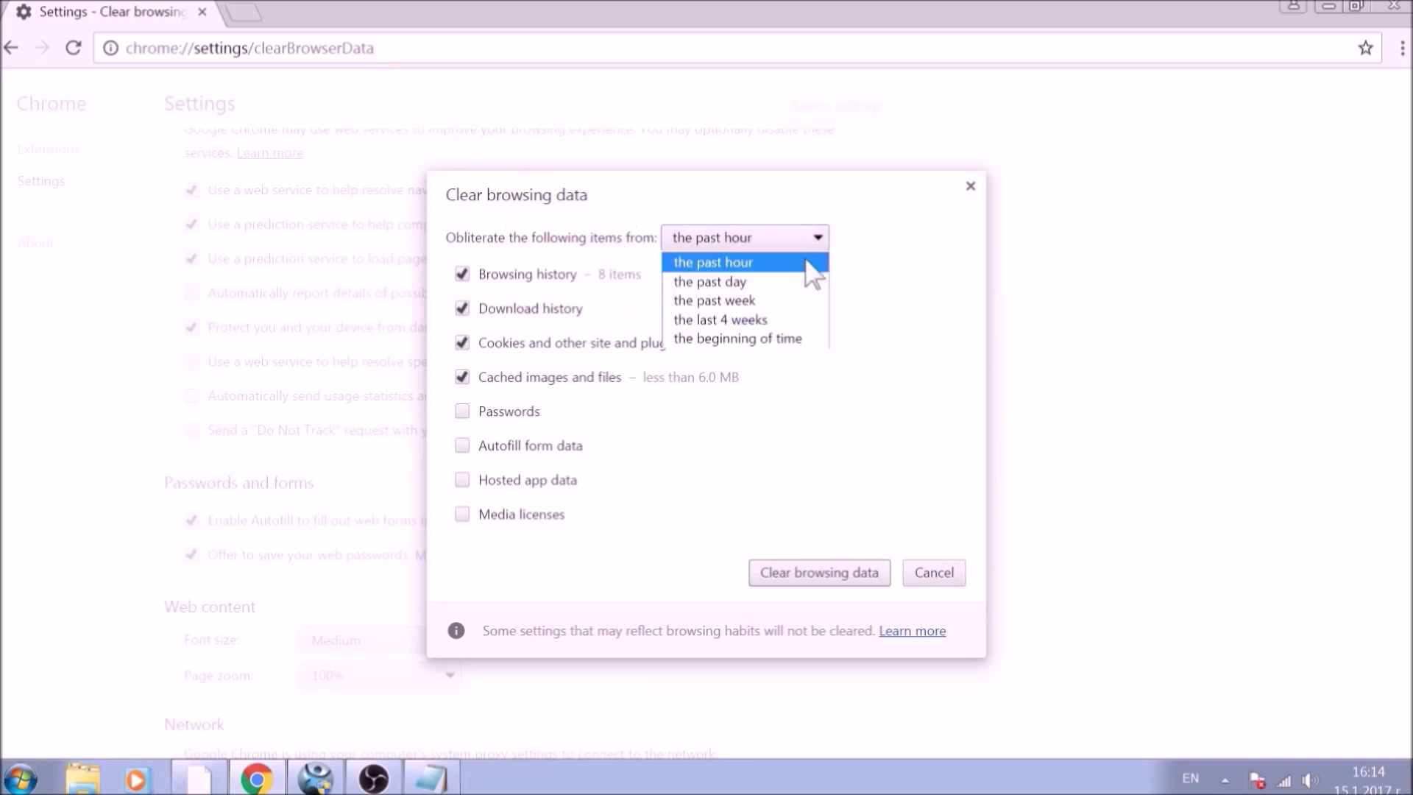
click(793, 339)
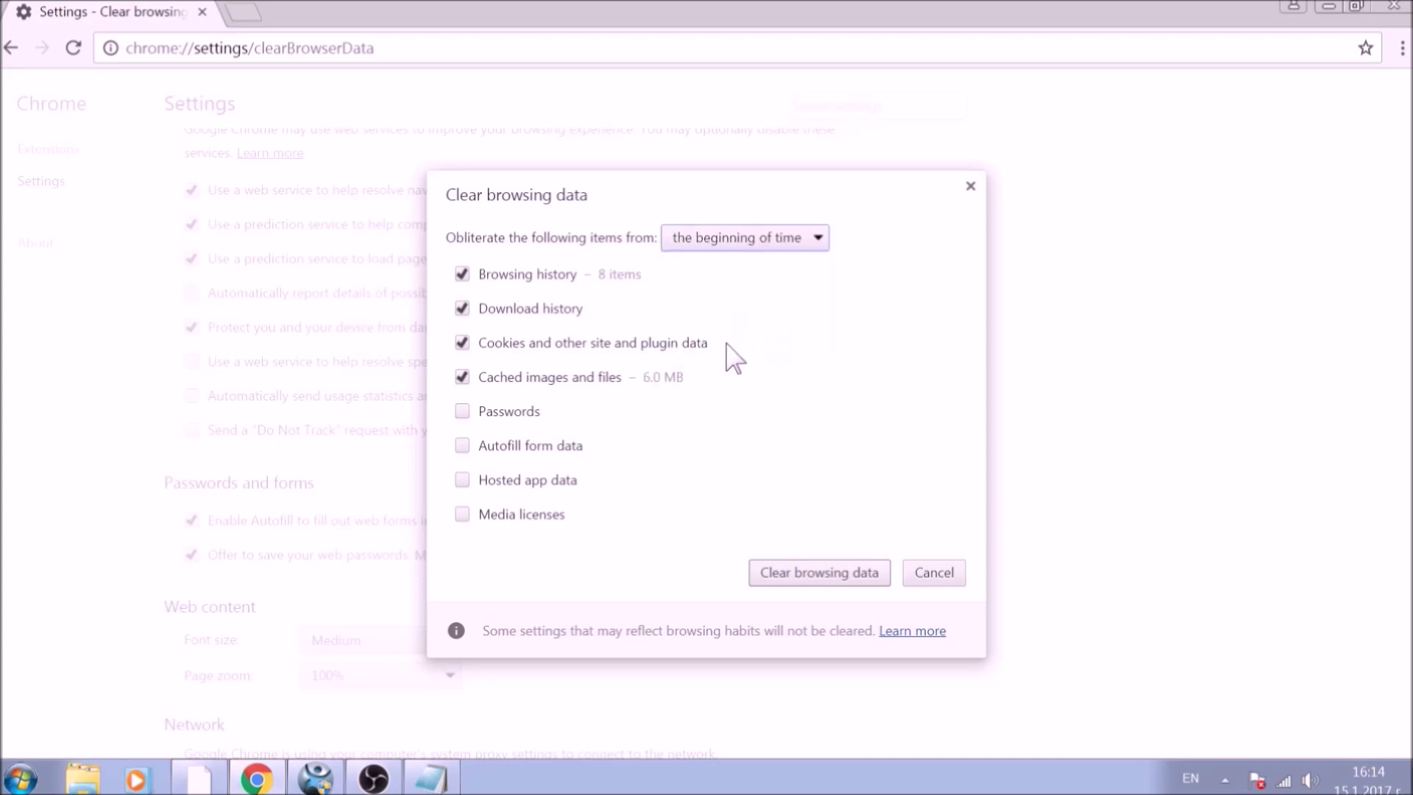
click(534, 413)
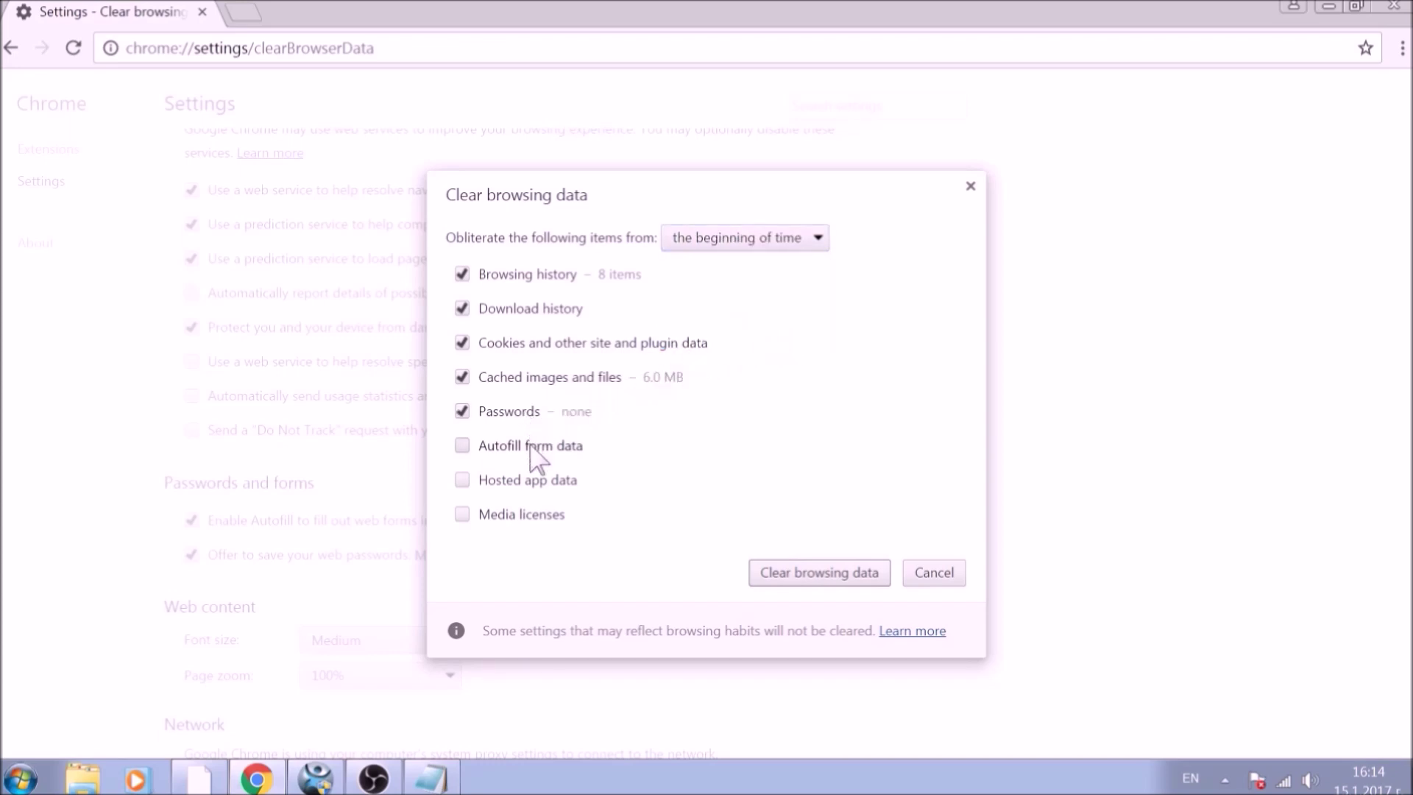
click(534, 448)
click(532, 482)
click(533, 515)
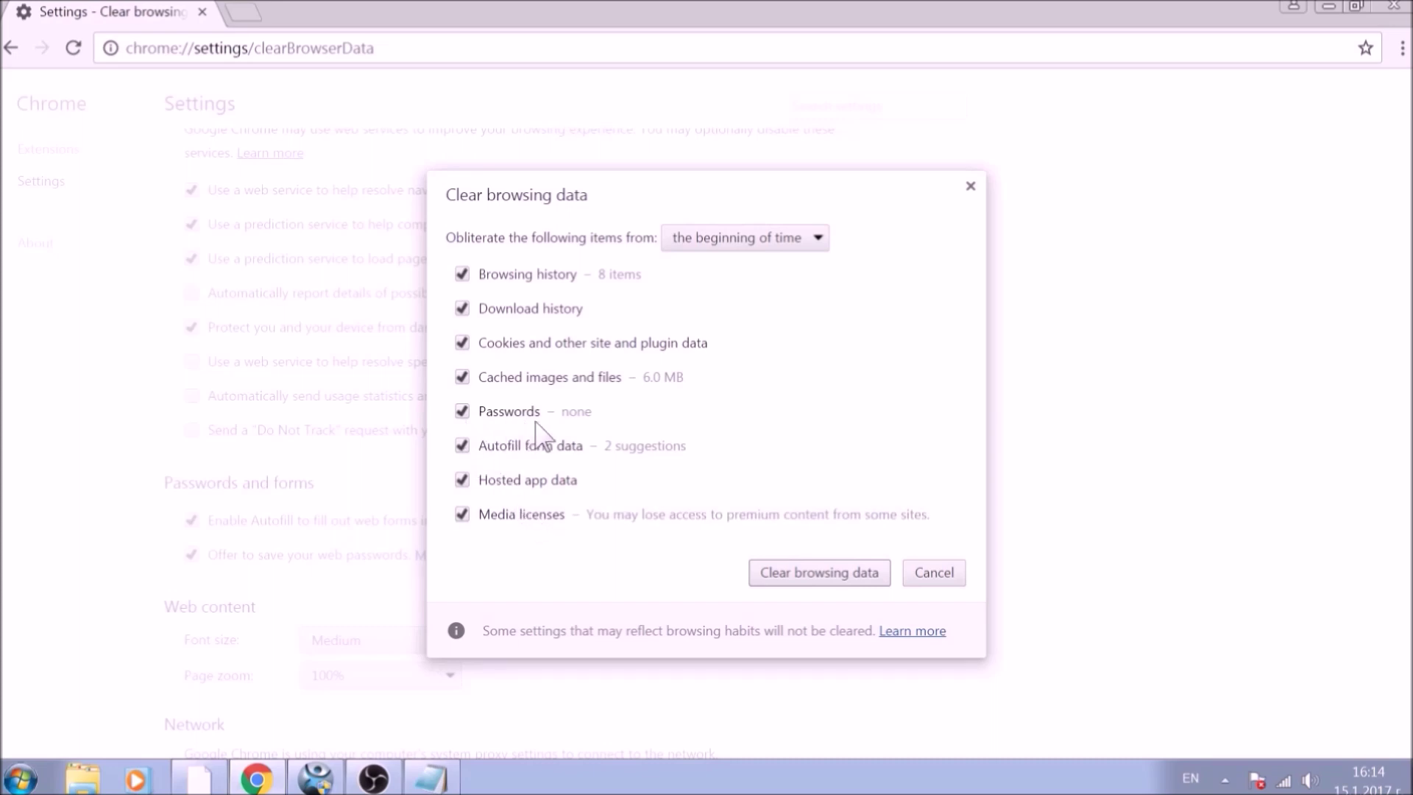
click(825, 573)
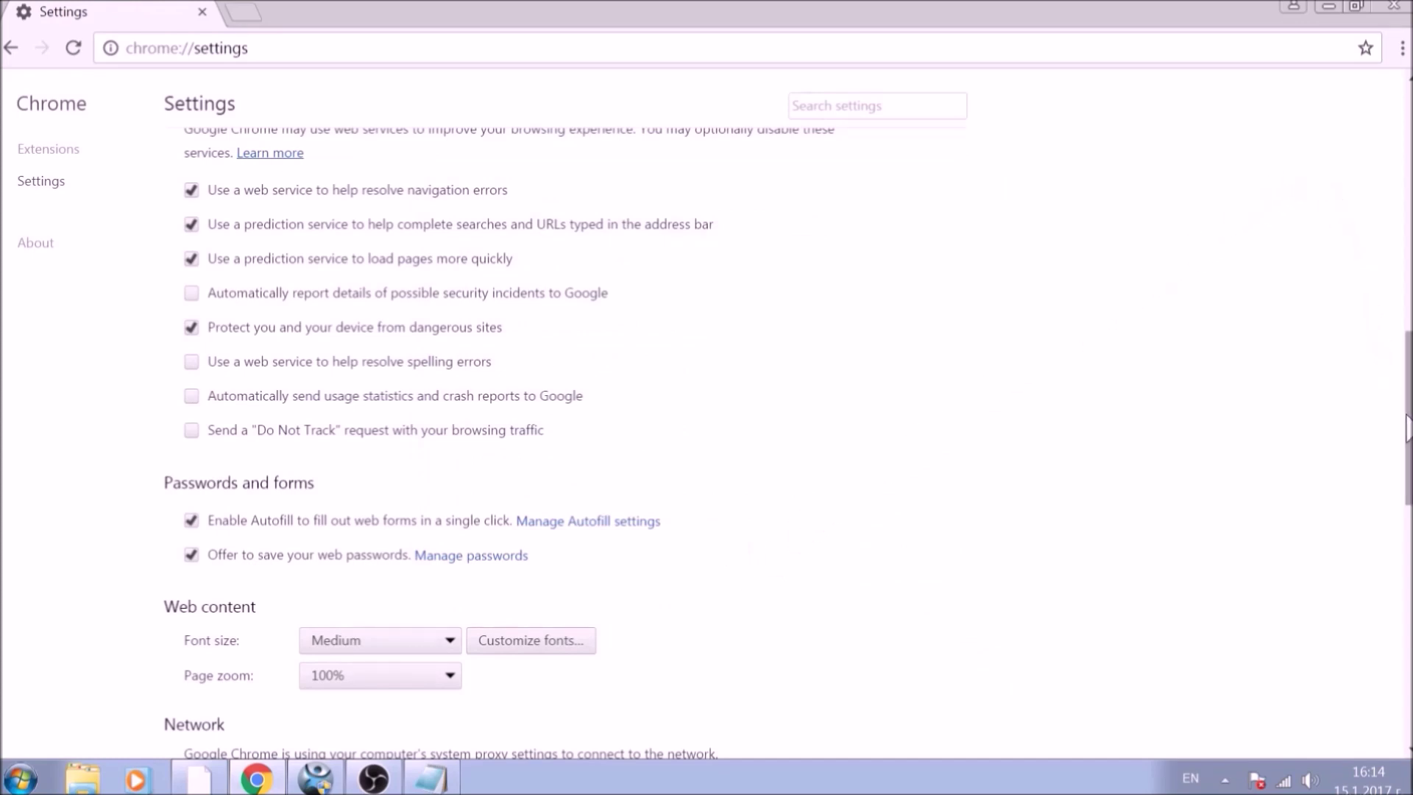
Wait for the clearing to finish, then scroll down the Chrome Settings page.
drag(1407, 435, 1388, 687)
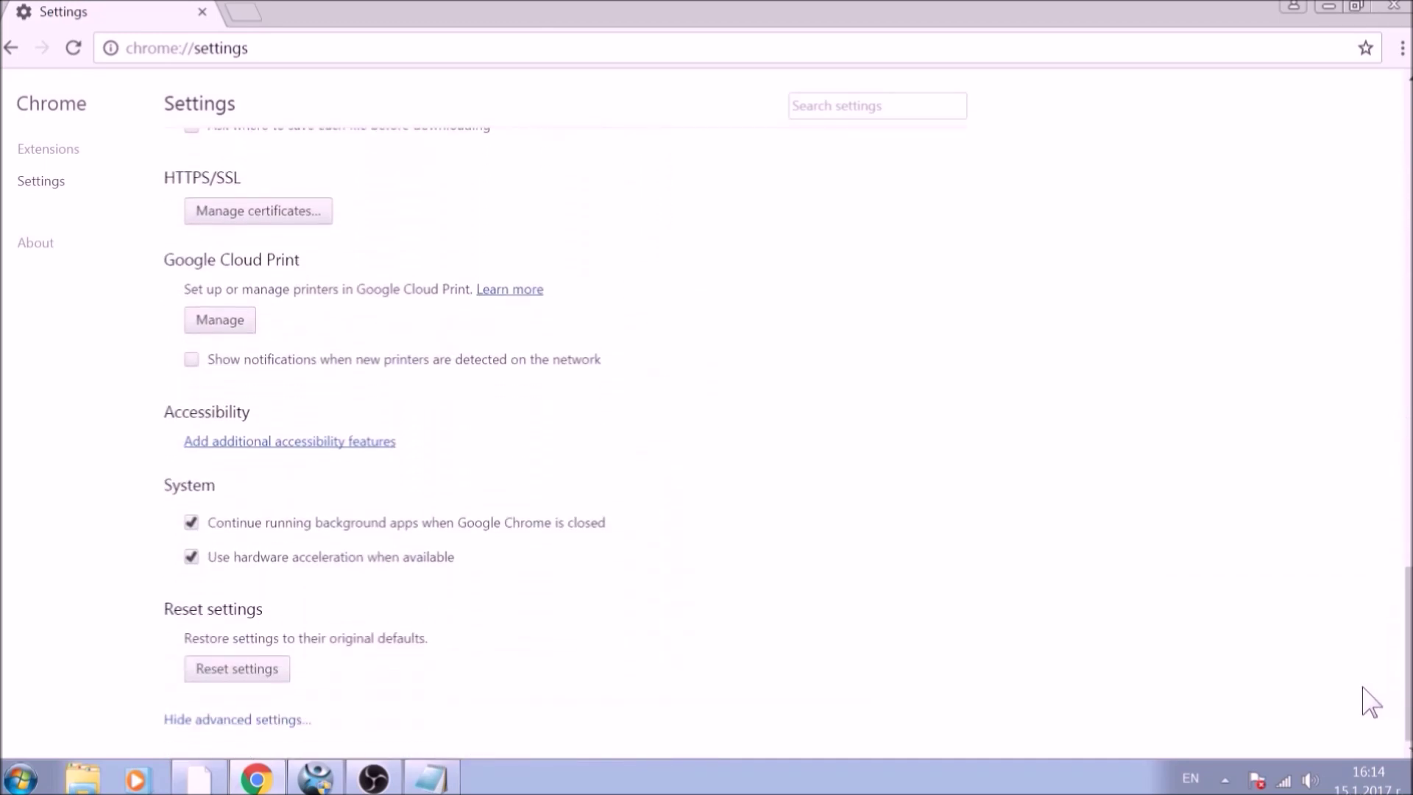
Reset Chrome's settings to their original defaults and confirm the reset.
click(233, 671)
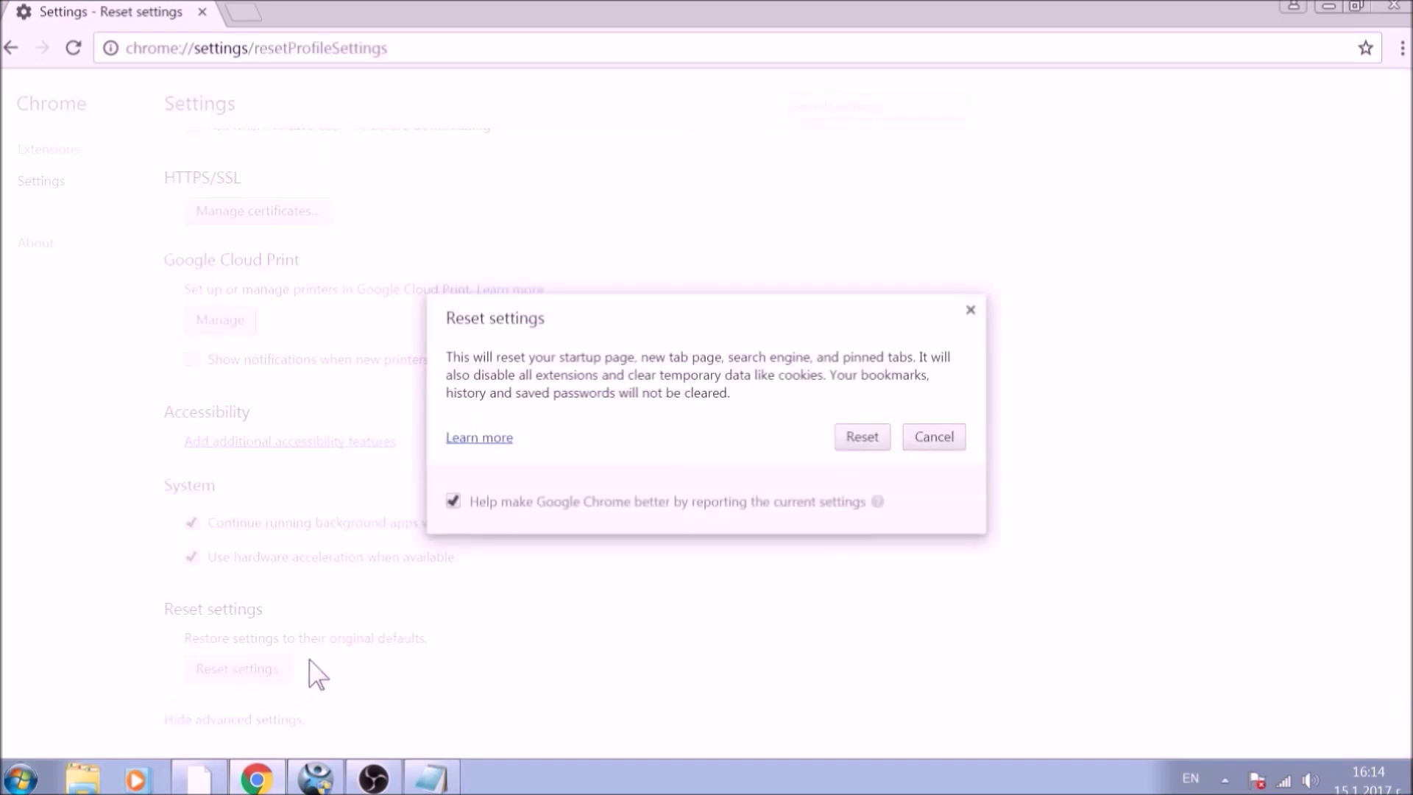
click(865, 440)
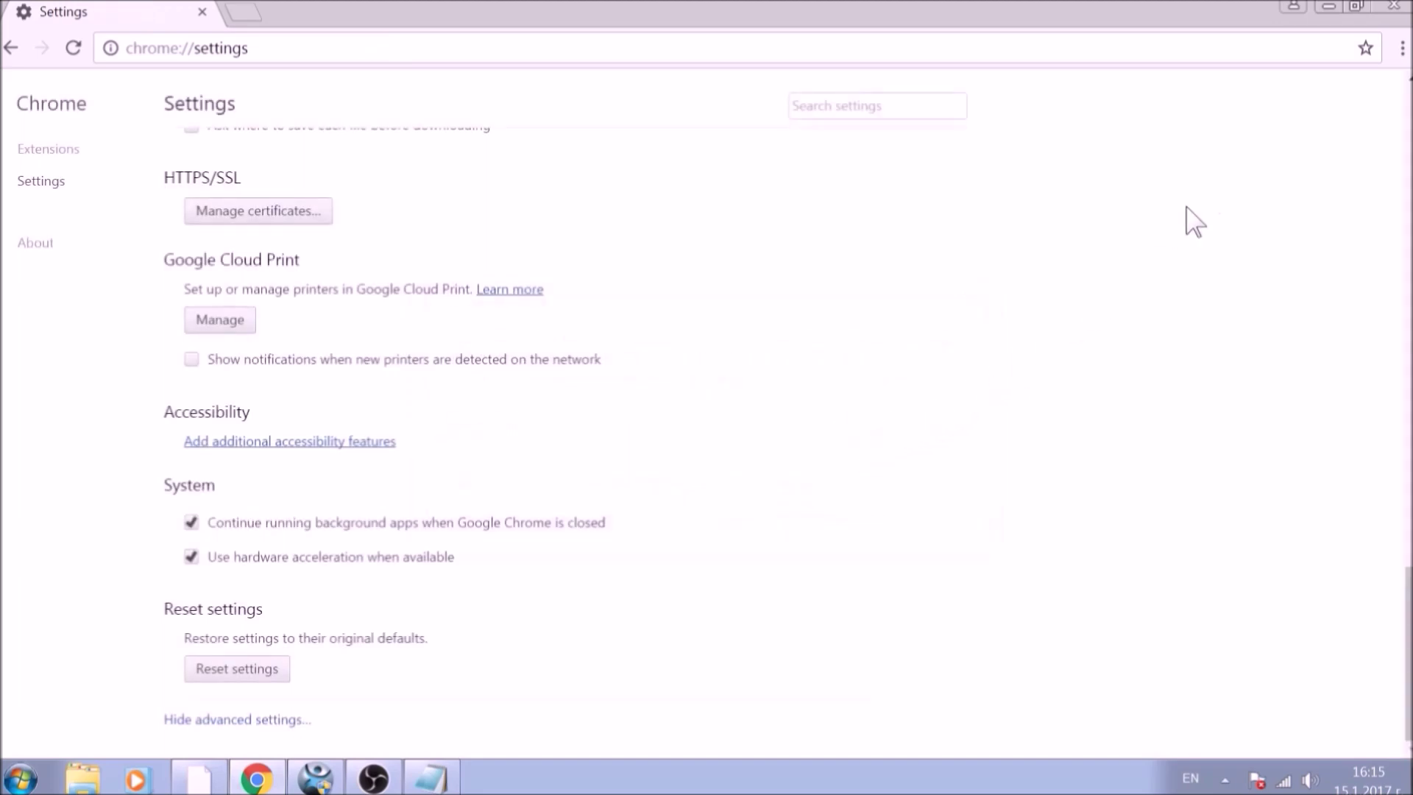
Close Chrome, launch Firefox and open its Options page with Alt+T, O.
click(1392, 6)
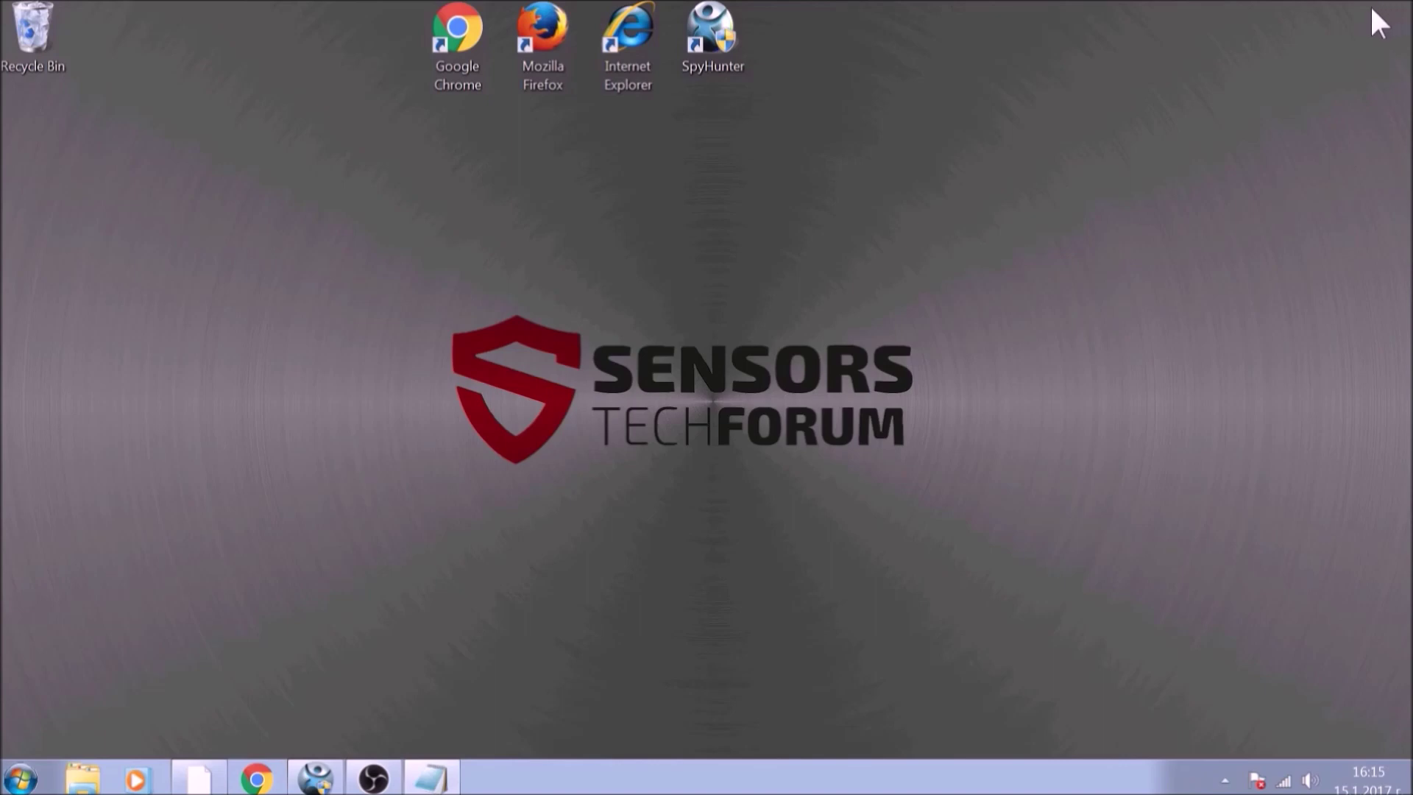
double_click(549, 72)
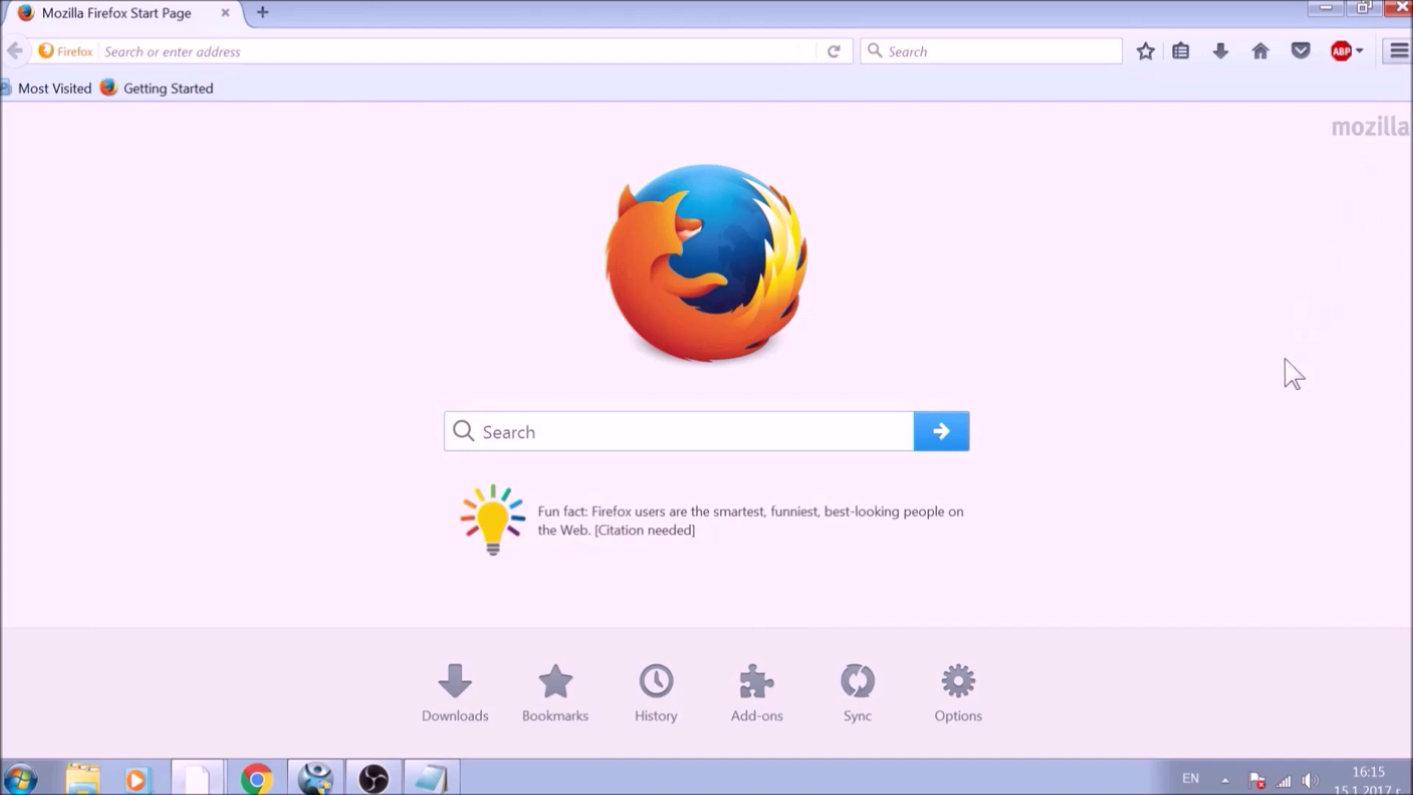
key(alt+t)
key(o)
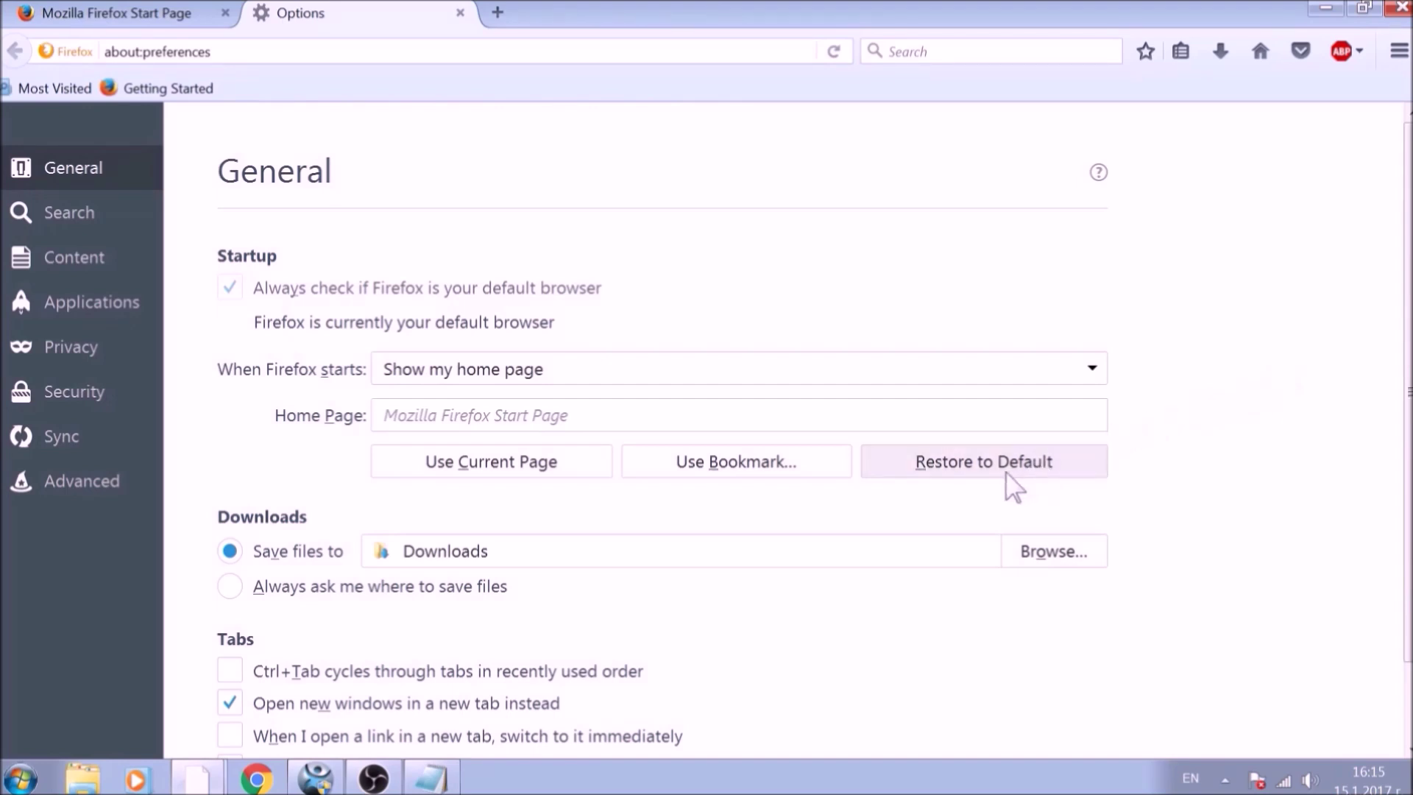
click(460, 56)
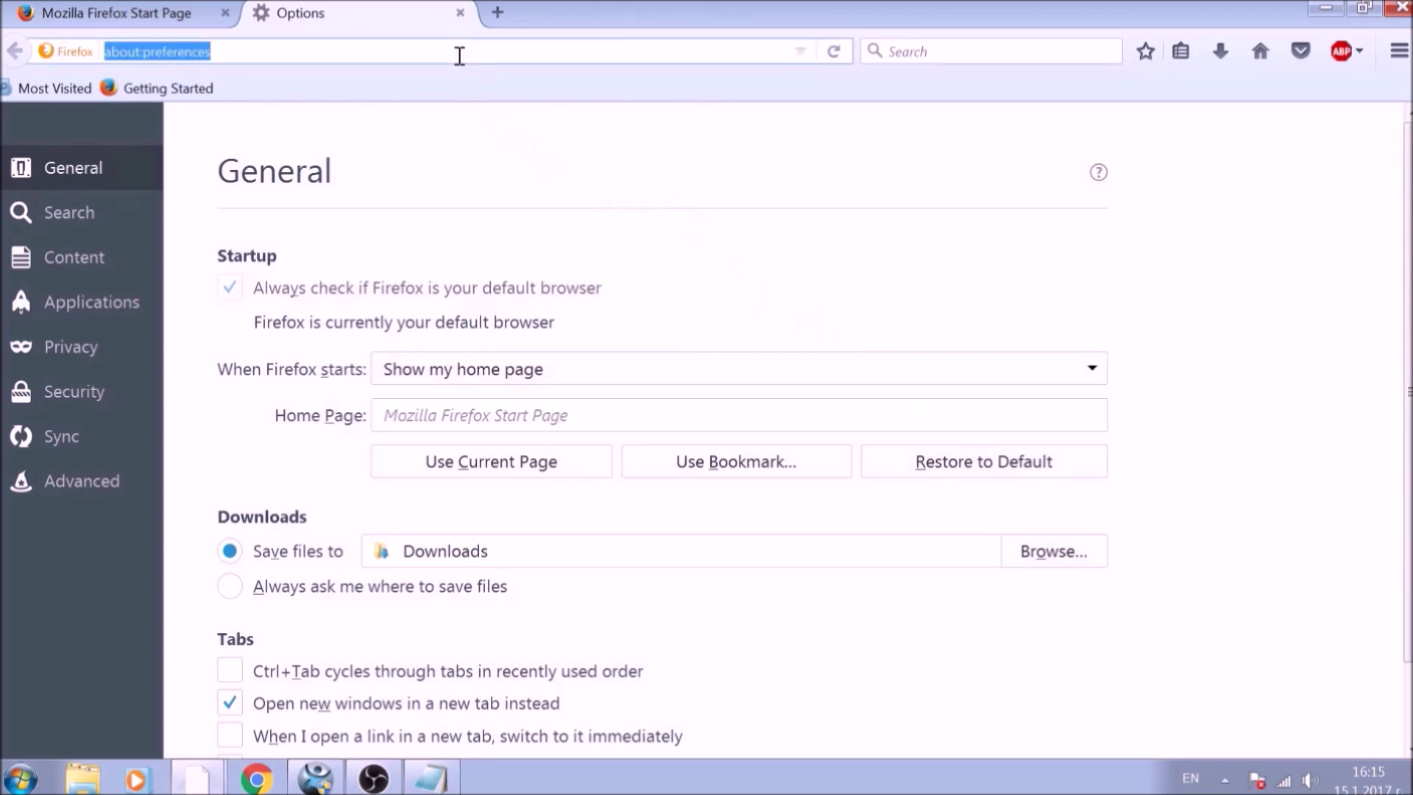
Refresh Firefox to defaults from about:support, then open the Add-ons Manager.
text(ABOUT)
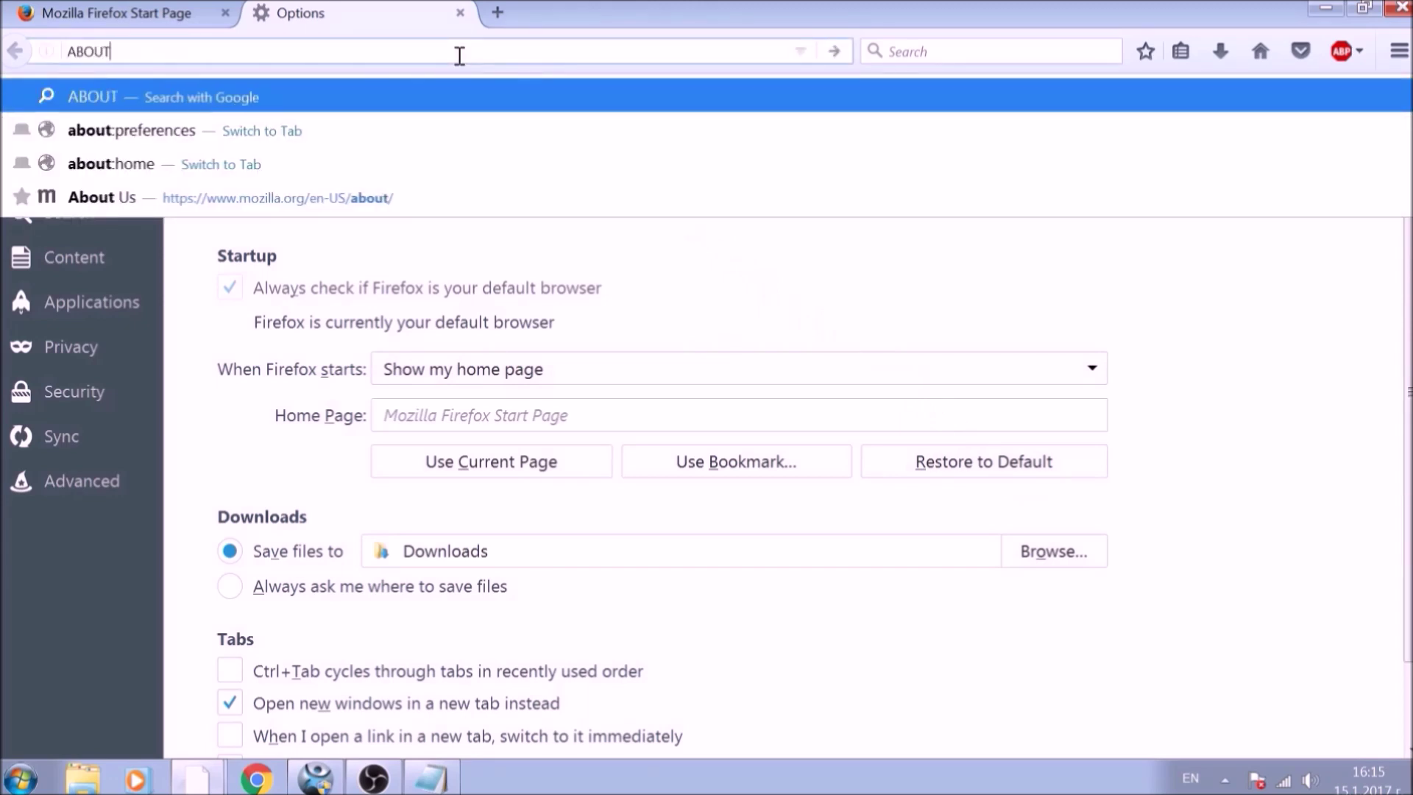
text(:SU)
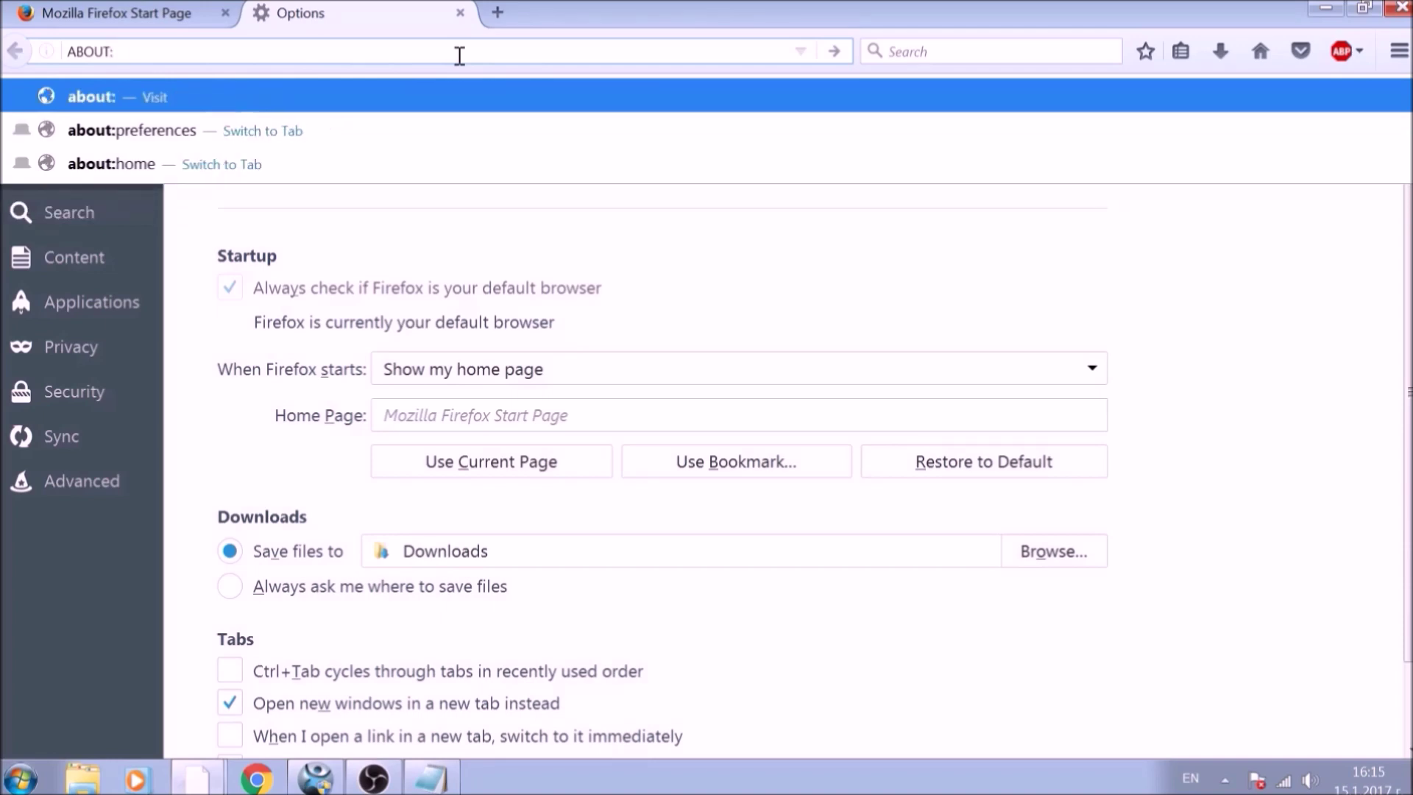
text(PPORT)
key(Return)
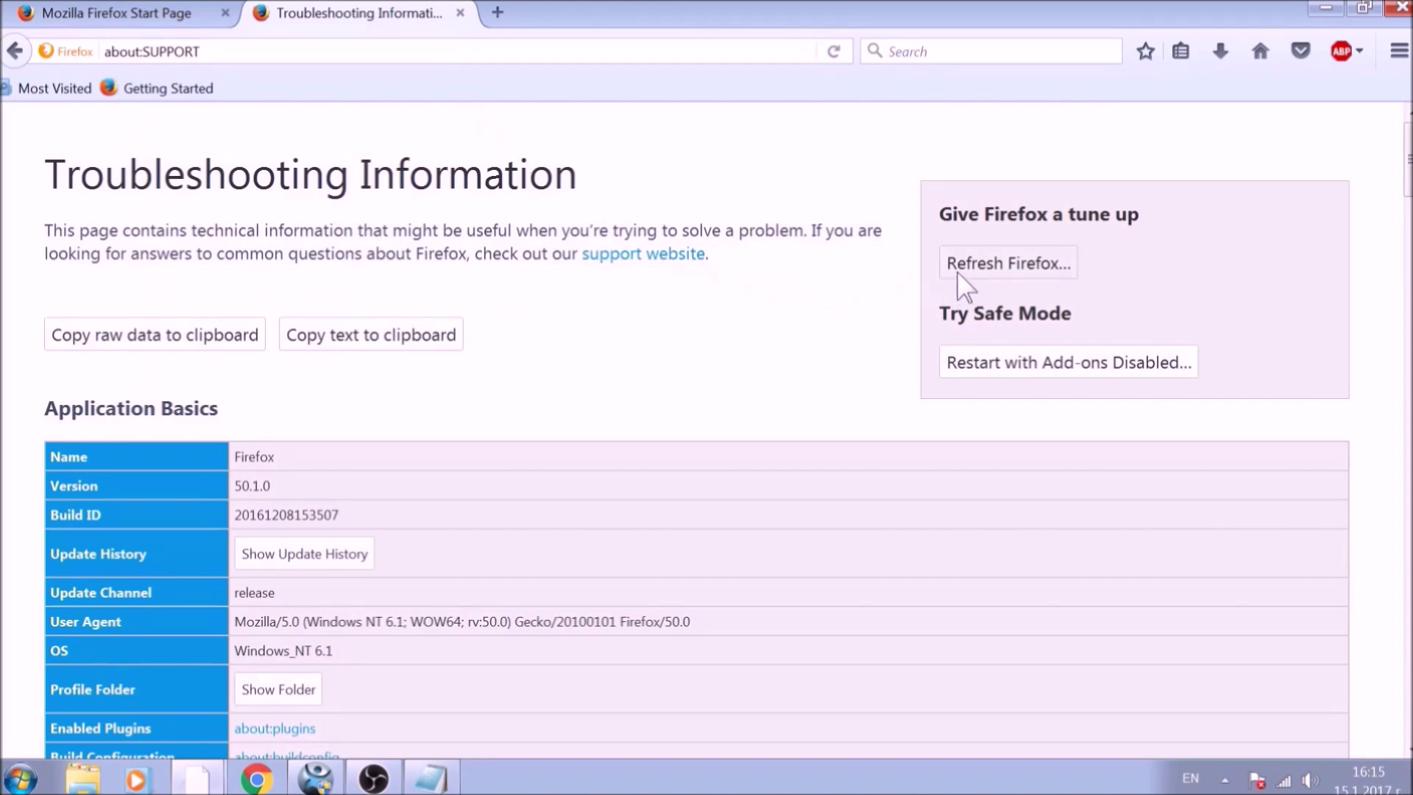
click(964, 280)
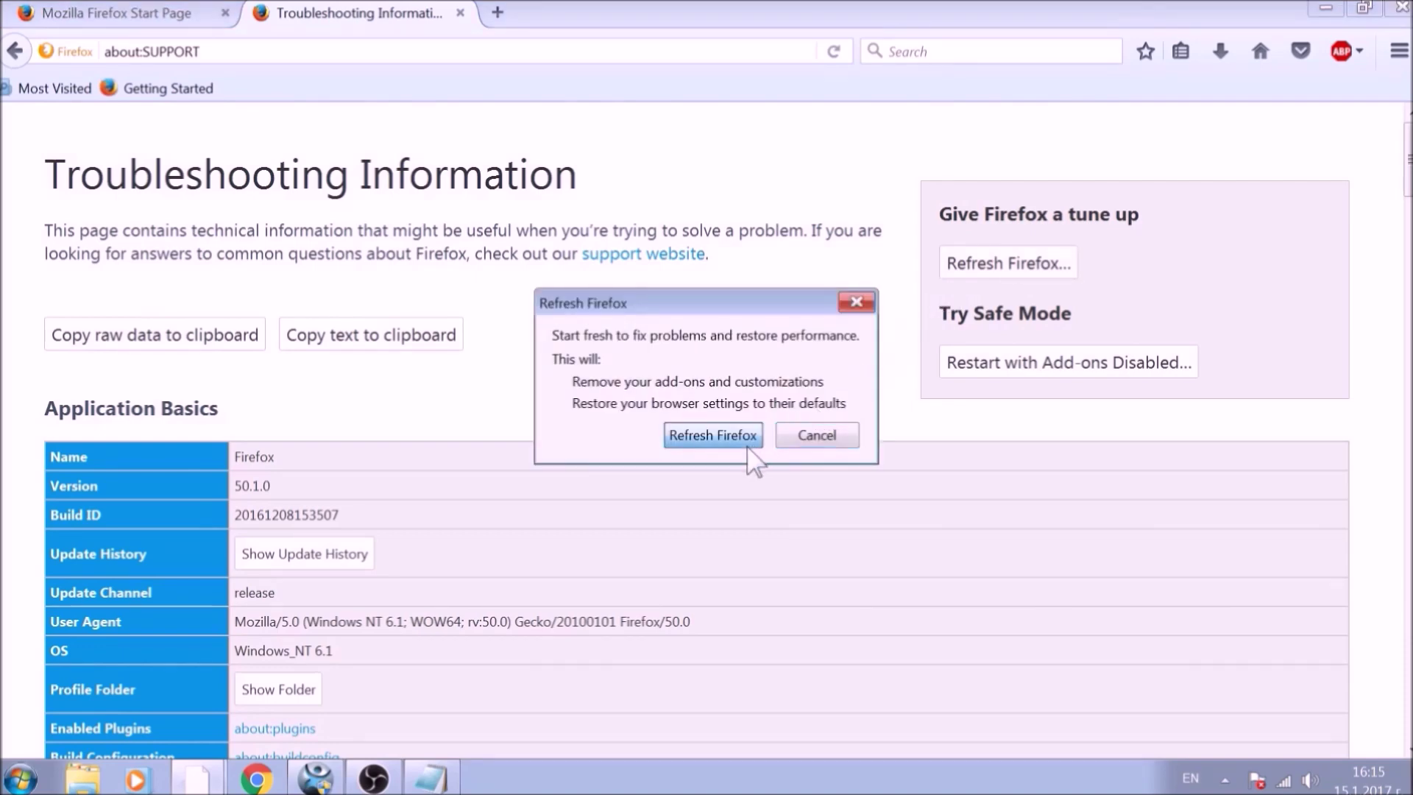
click(747, 441)
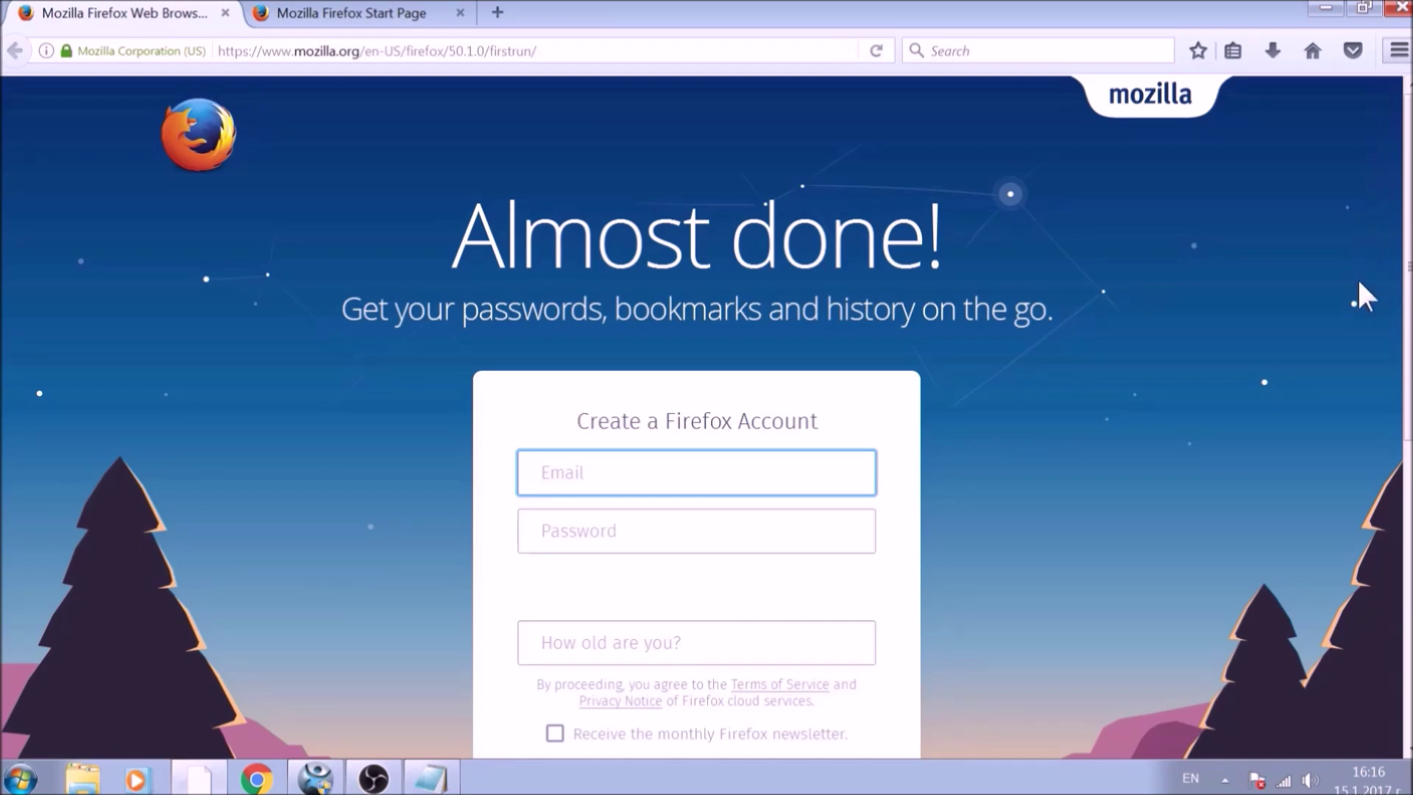
key(ctrl+shift+a)
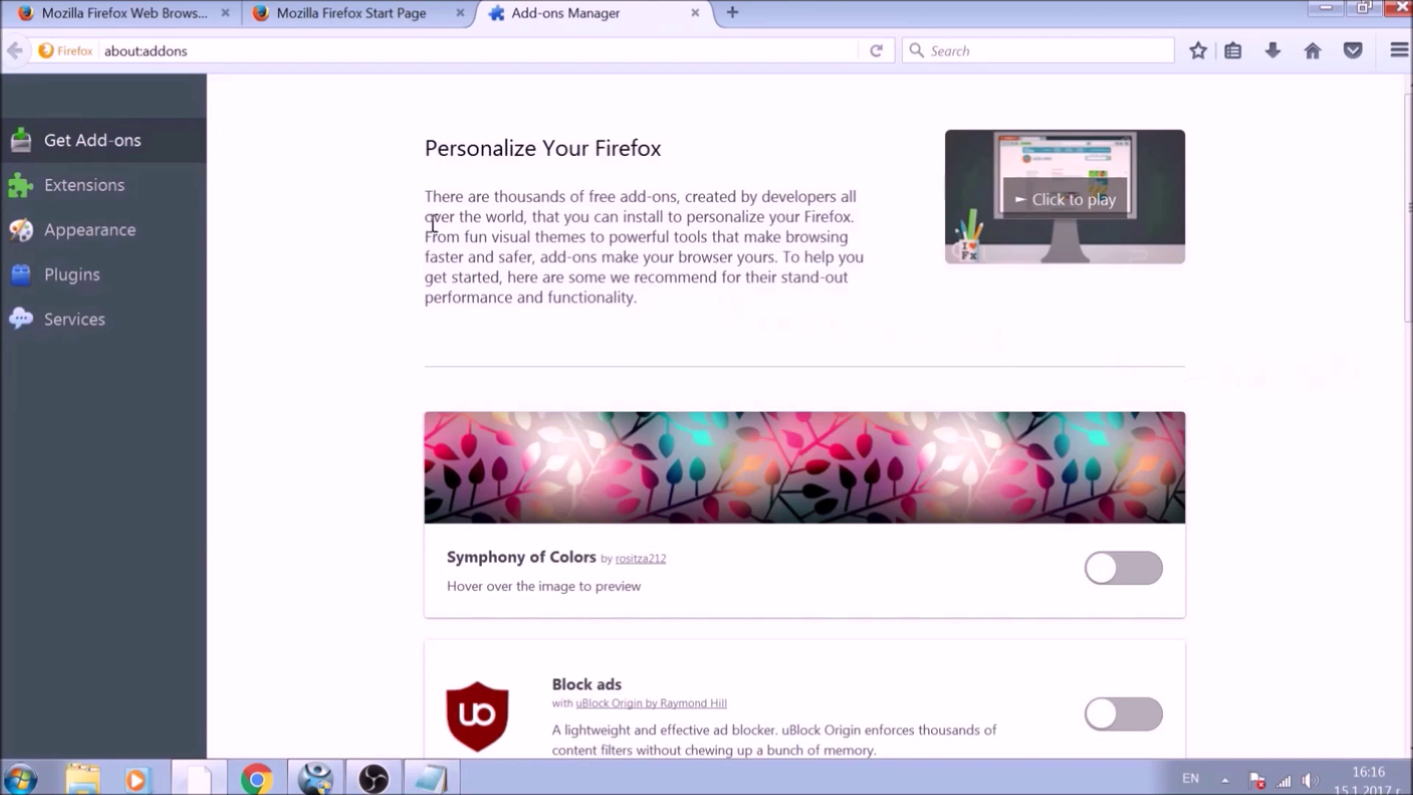
Confirm the Avast extensions are disabled, close Firefox and all three tabs, then launch Internet Explorer.
click(160, 207)
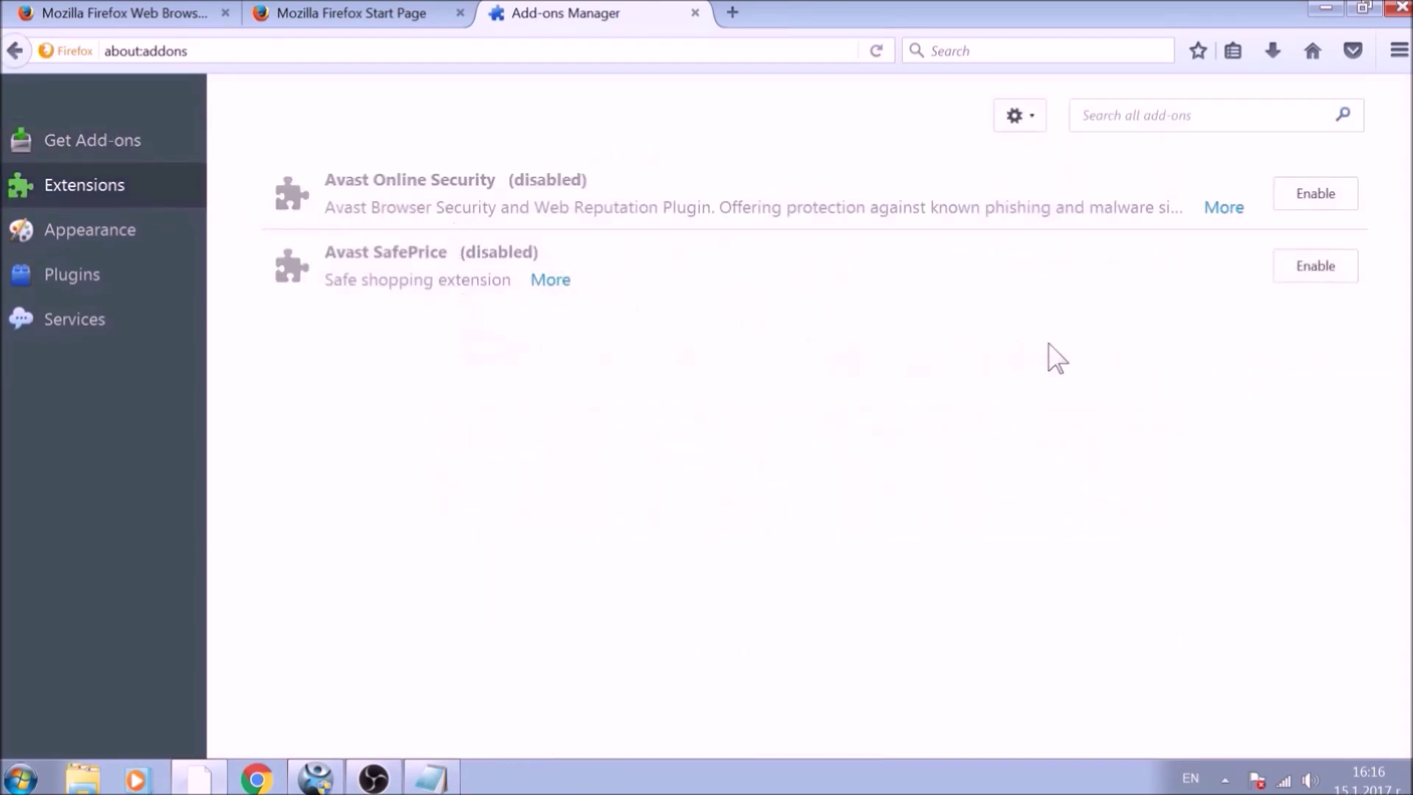
click(1406, 7)
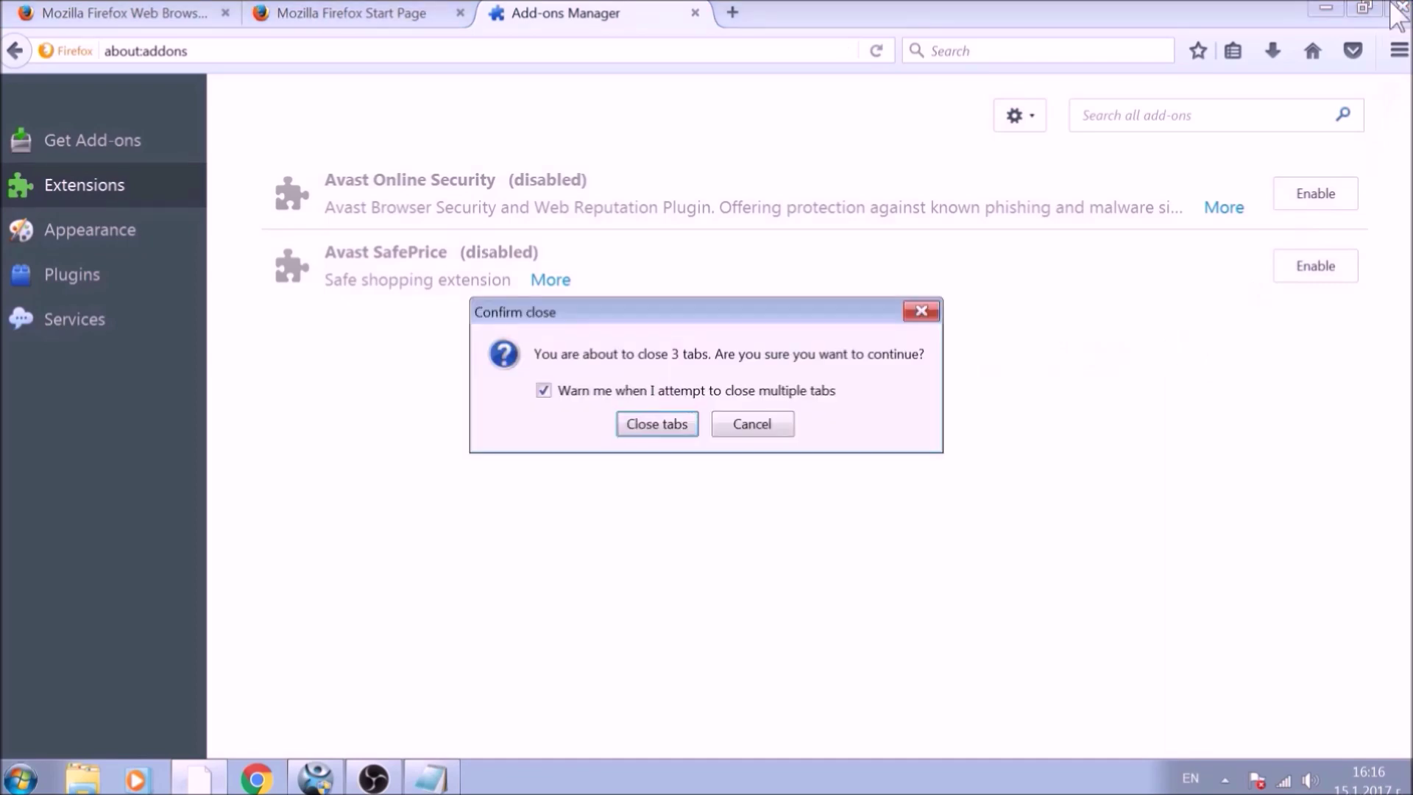
click(695, 427)
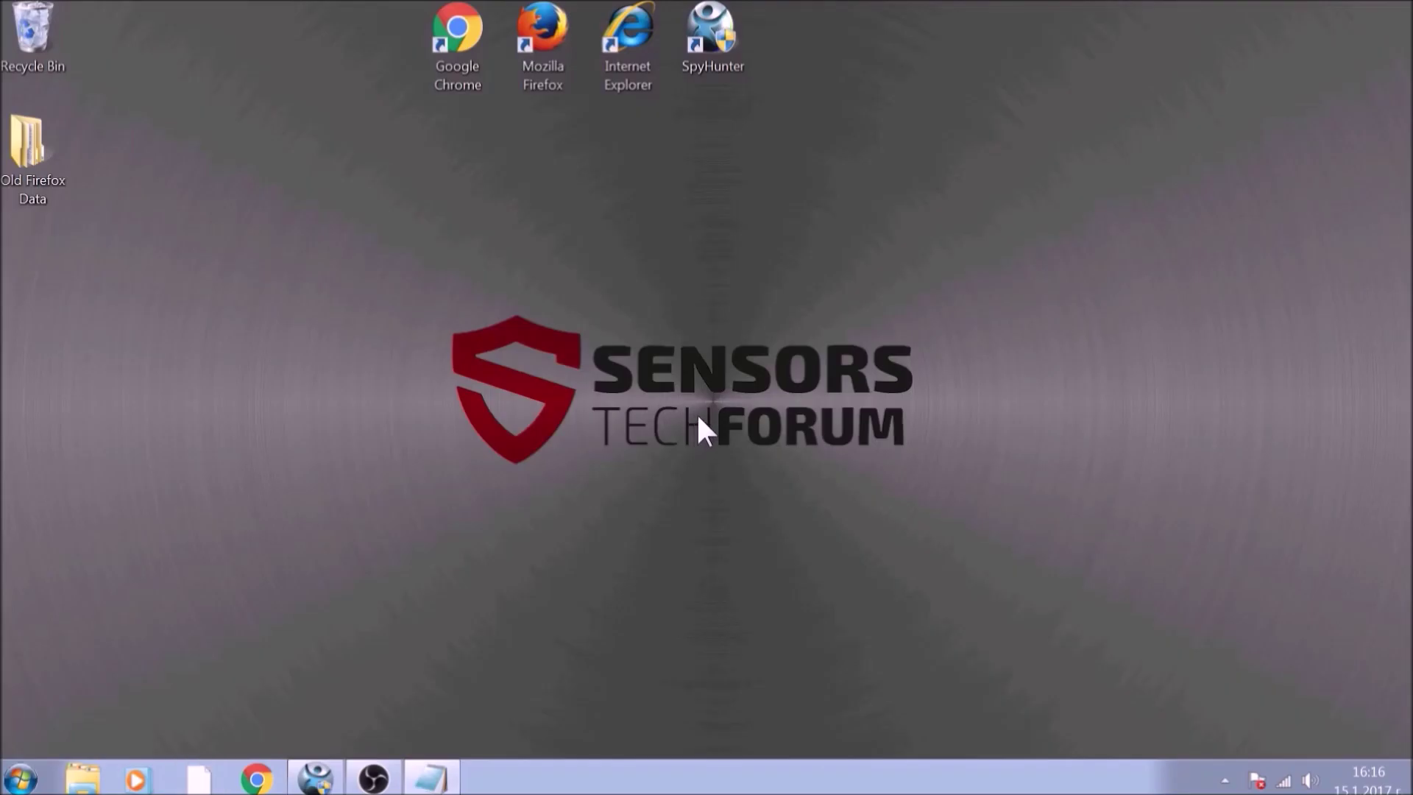
double_click(628, 63)
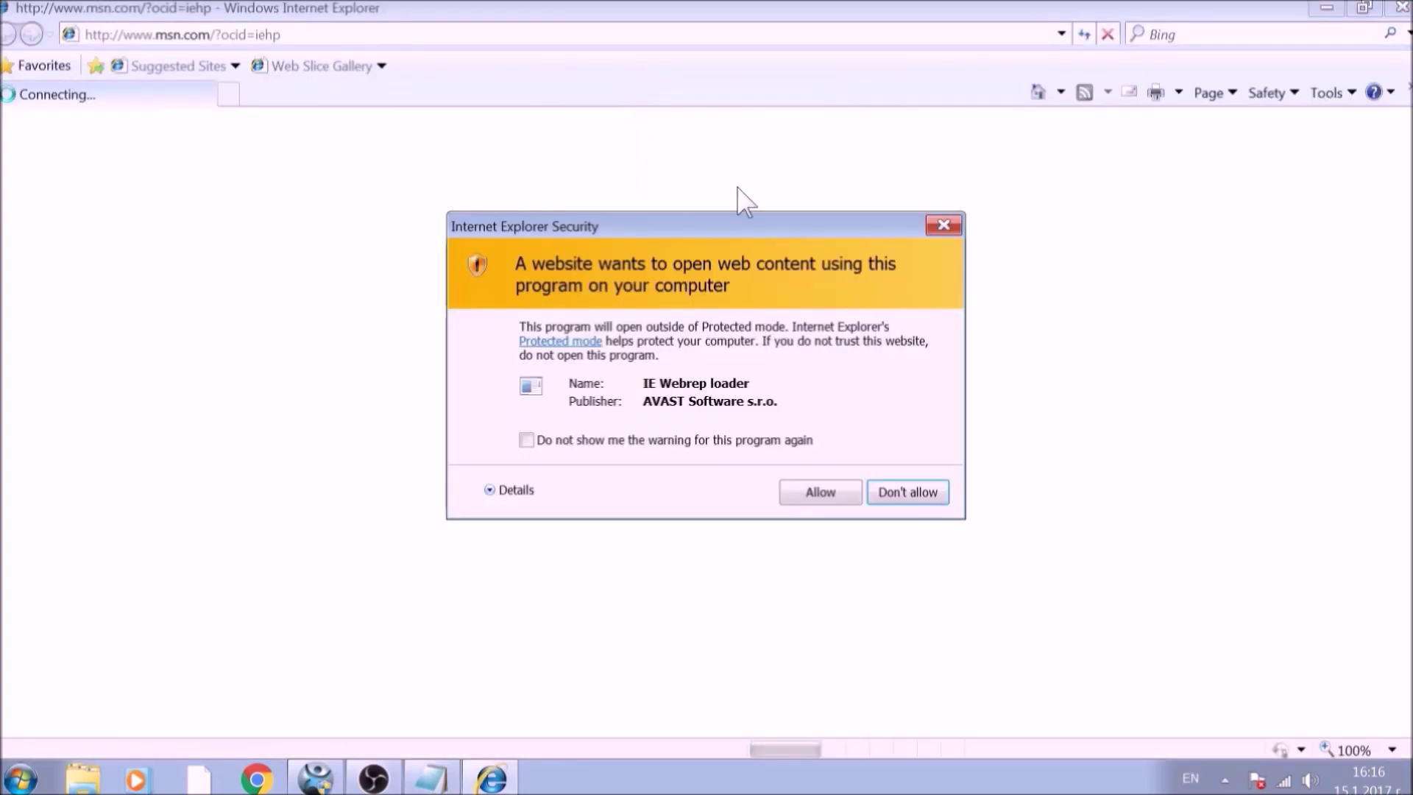
Dismiss the Avast security prompt, set the home page to about:blank, and start the Advanced-tab reset.
click(931, 223)
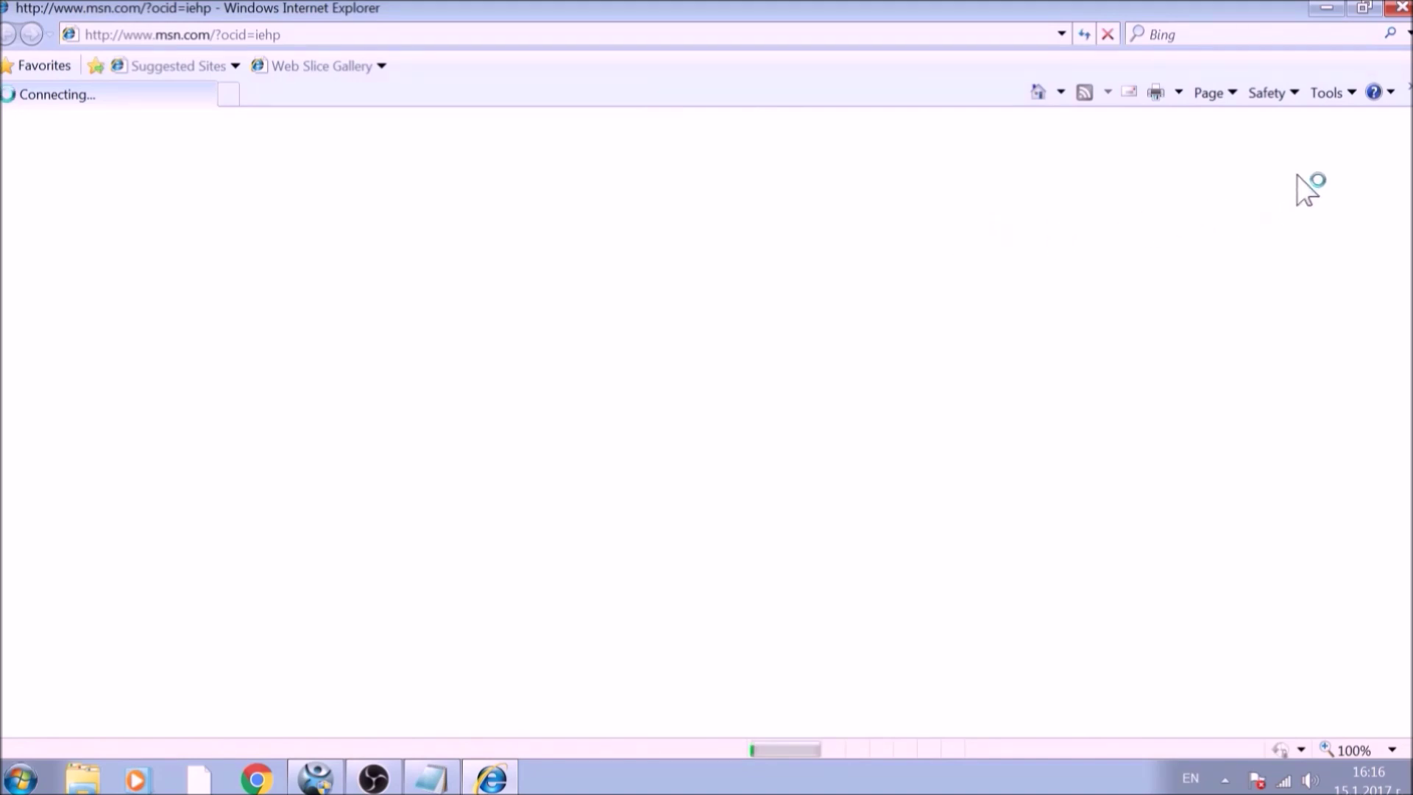
click(1333, 94)
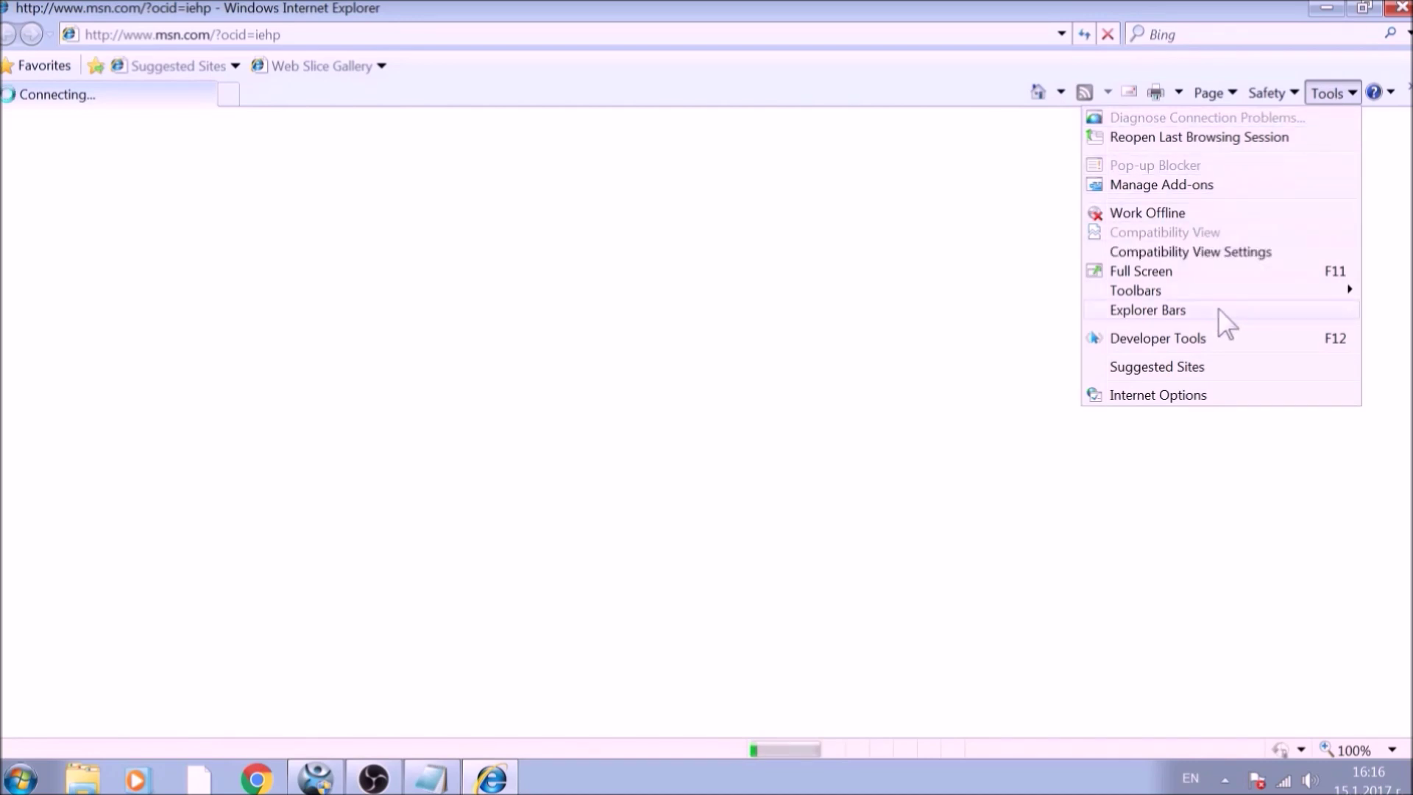
click(1202, 397)
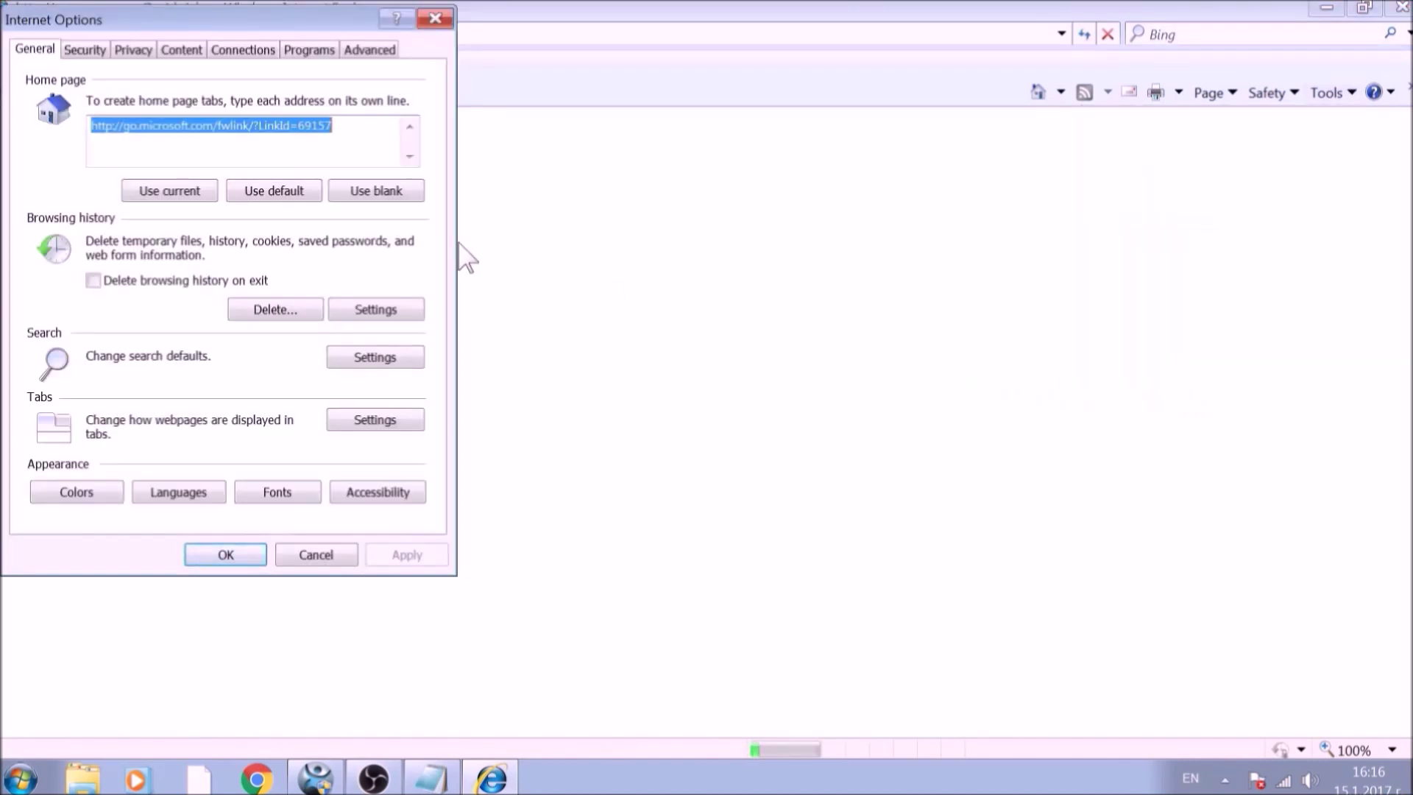
click(386, 193)
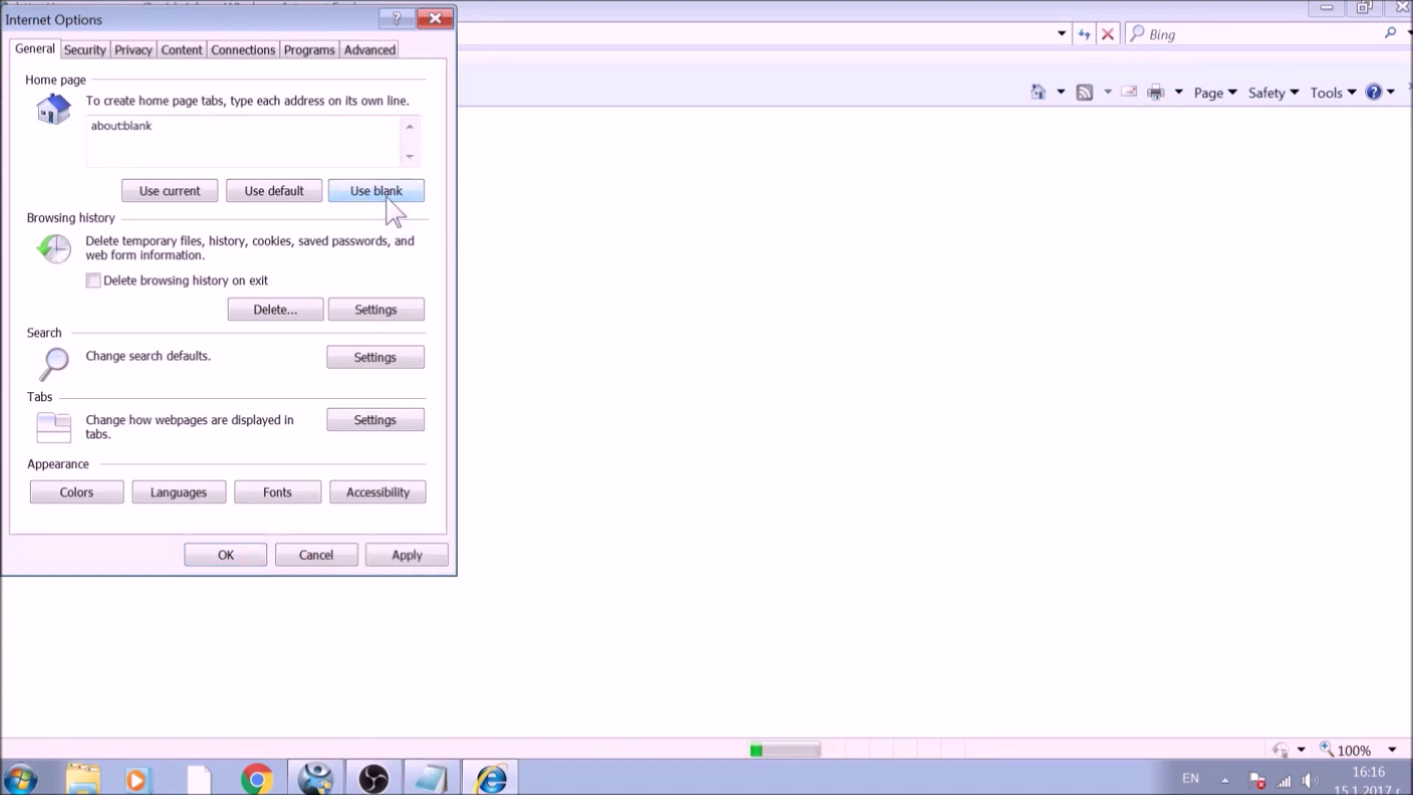
click(371, 51)
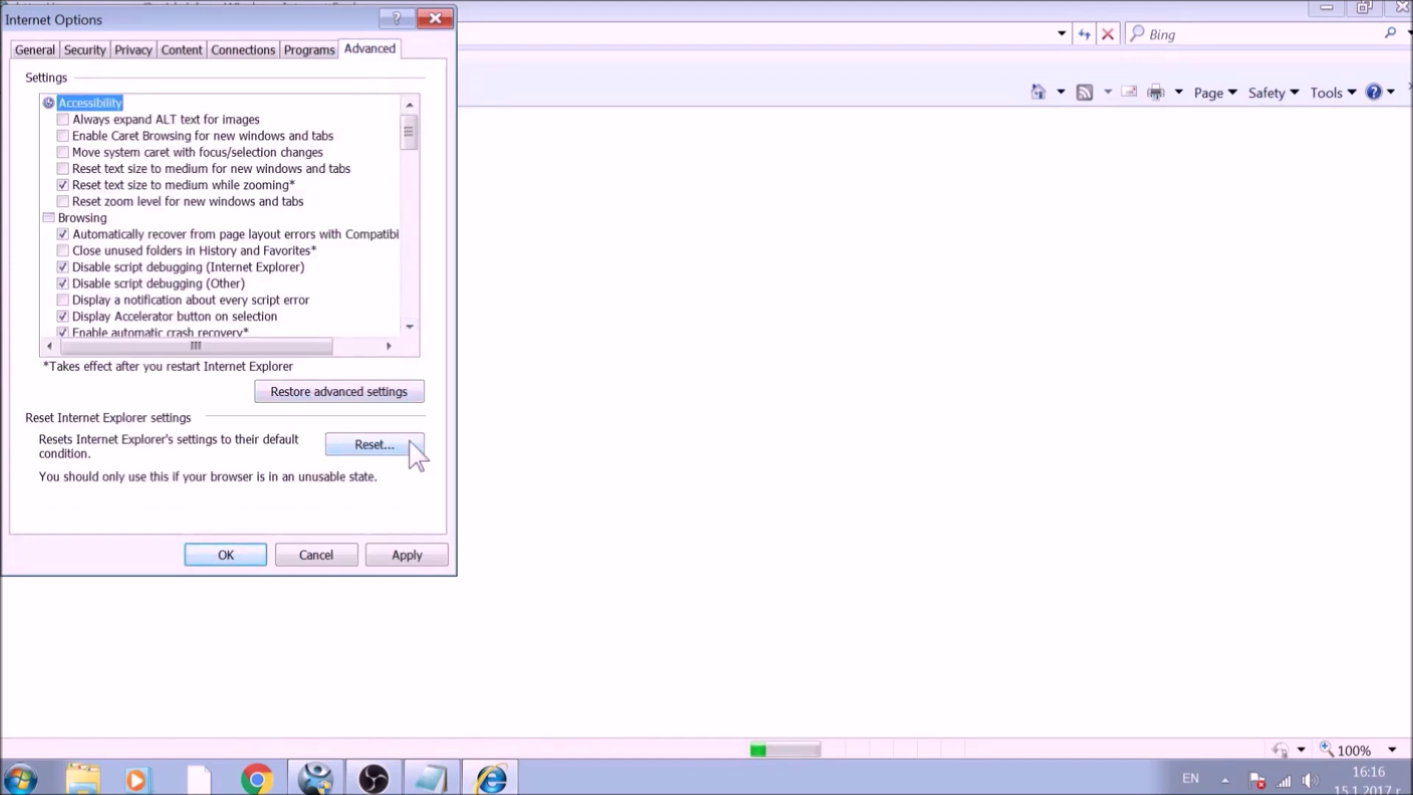
click(376, 444)
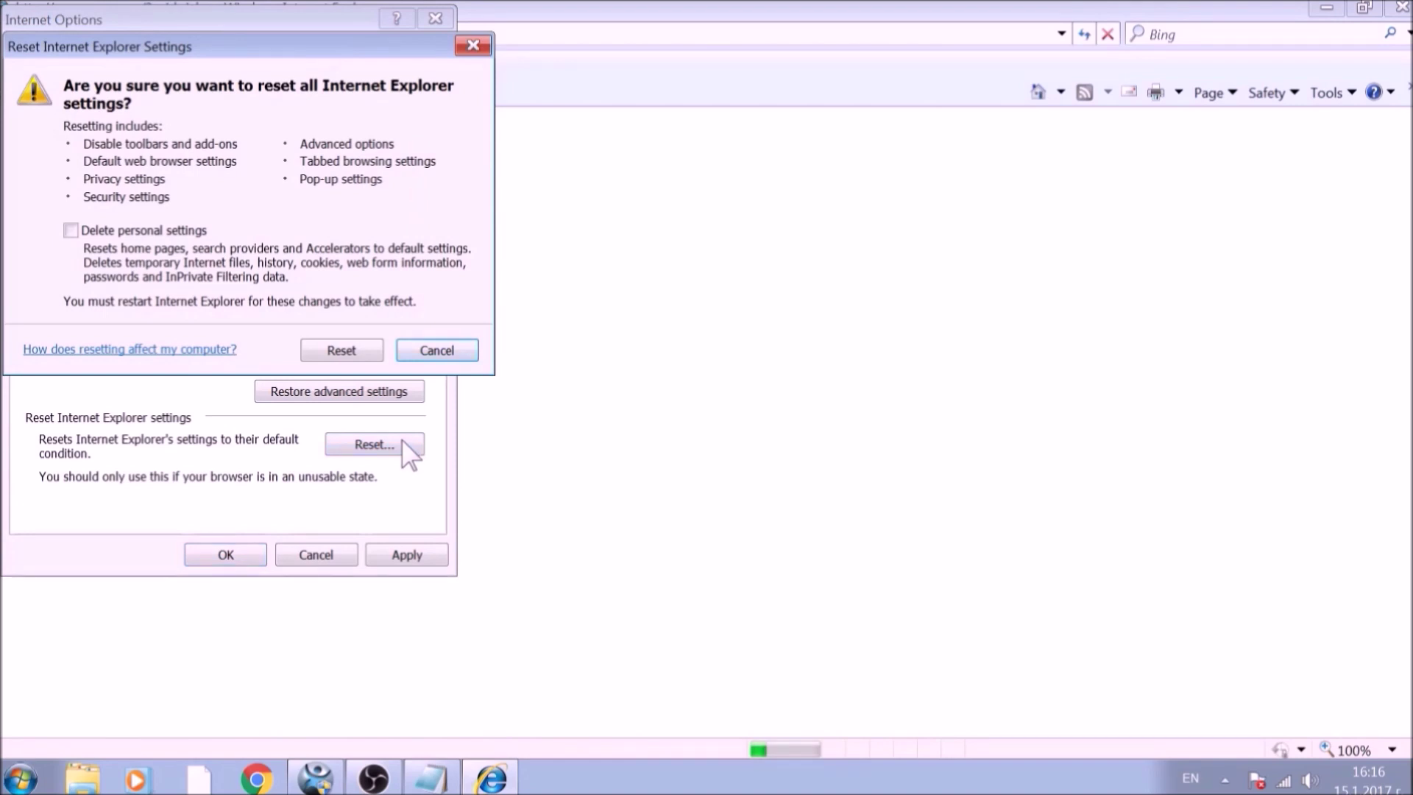
Reset Internet Explorer with Delete personal settings ticked, acknowledge the restart notice, and close the browser.
click(152, 233)
click(325, 351)
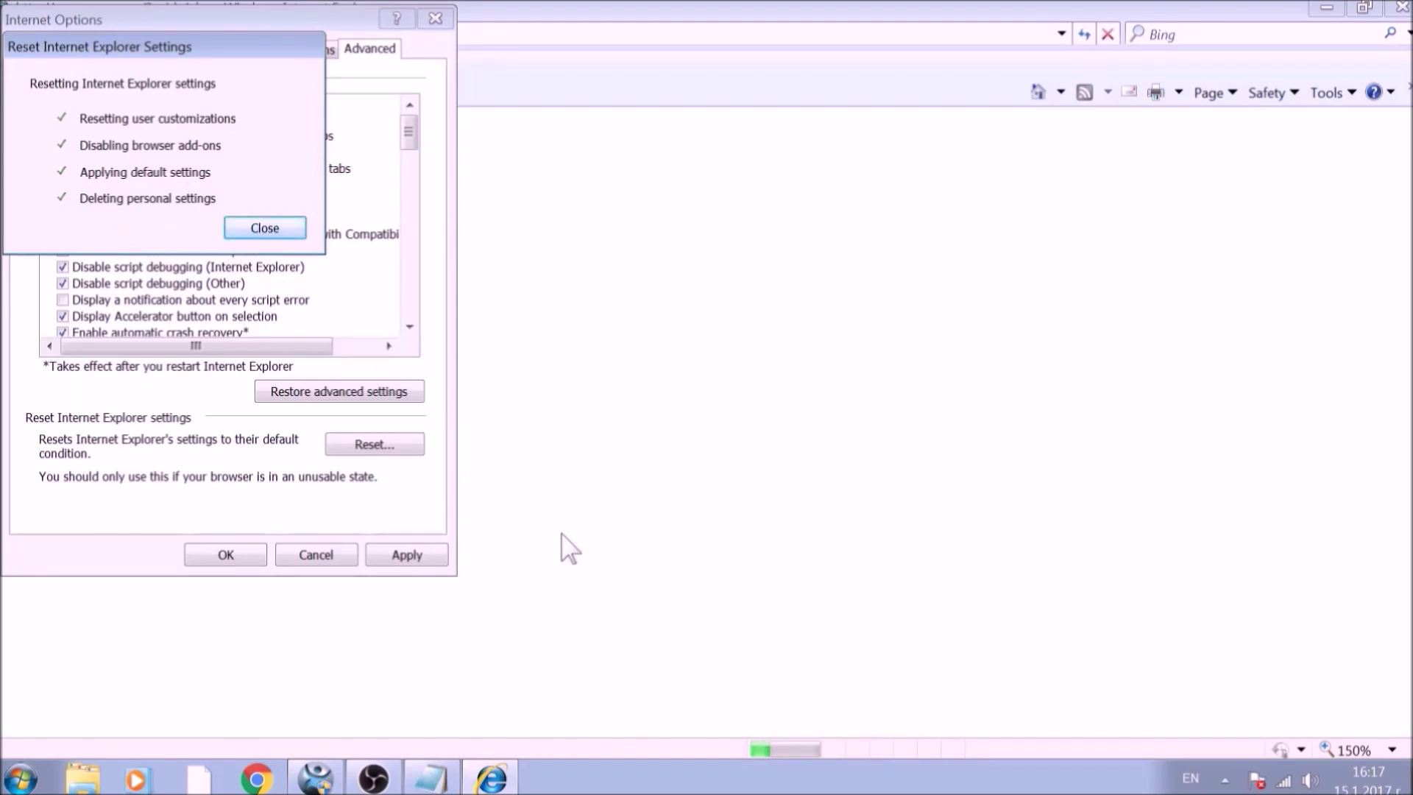
click(288, 229)
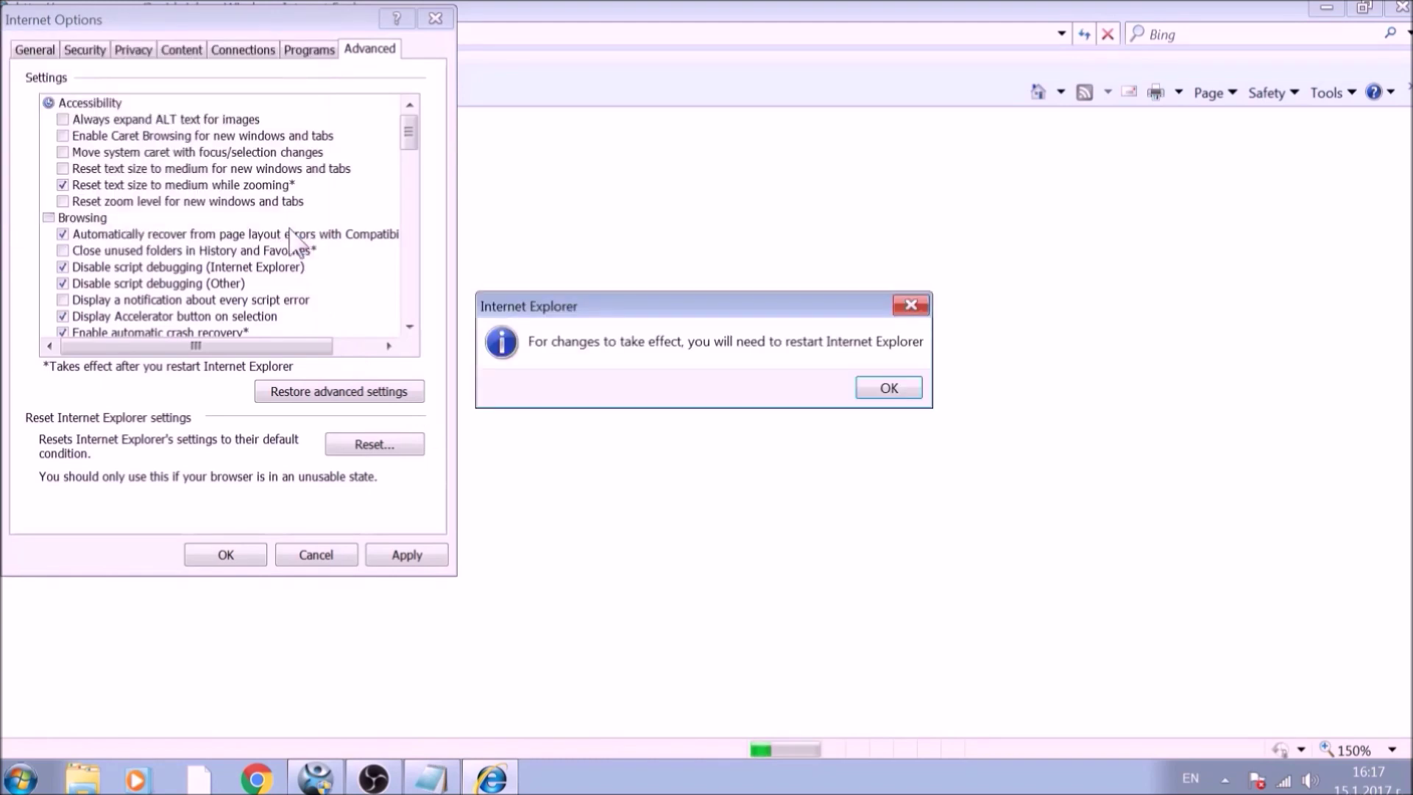
click(857, 387)
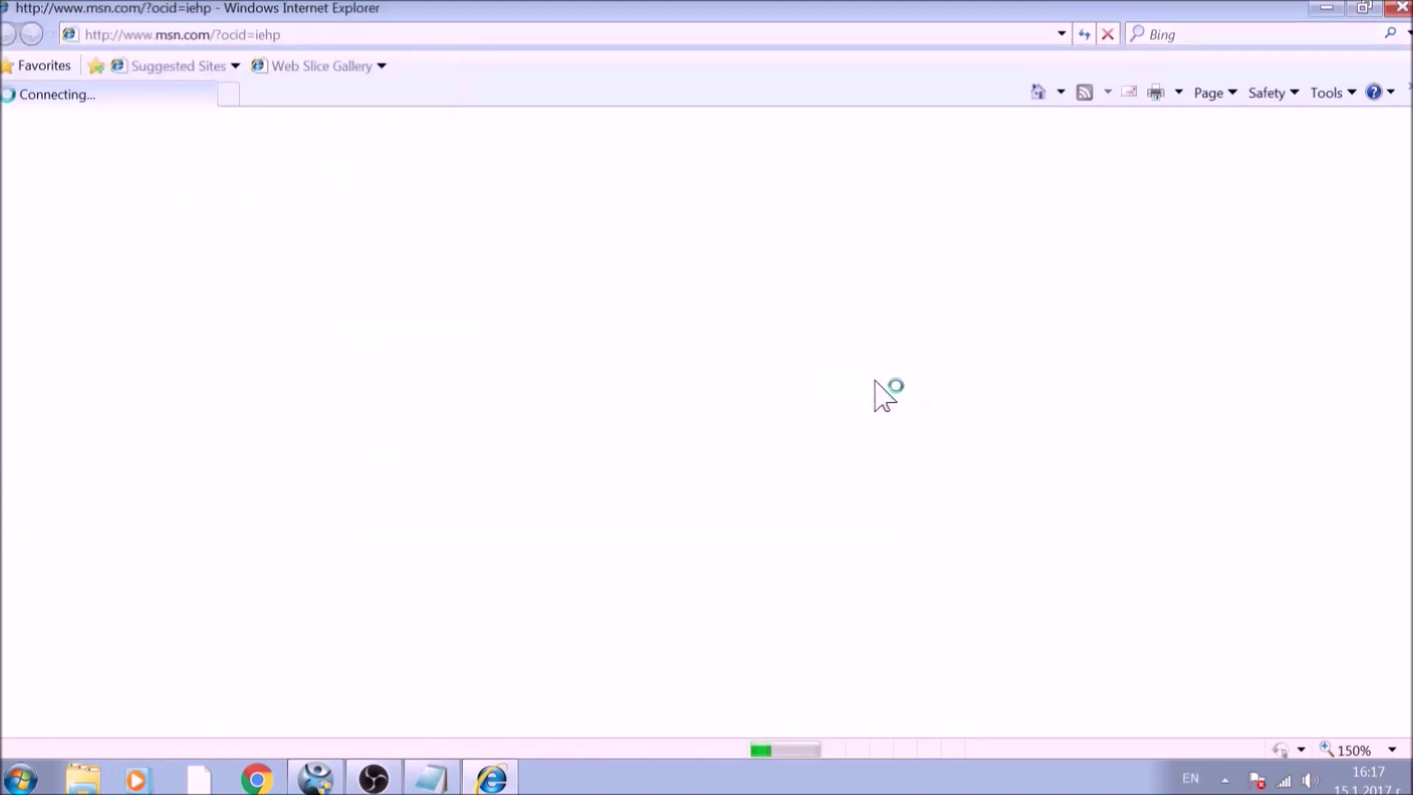
click(1402, 9)
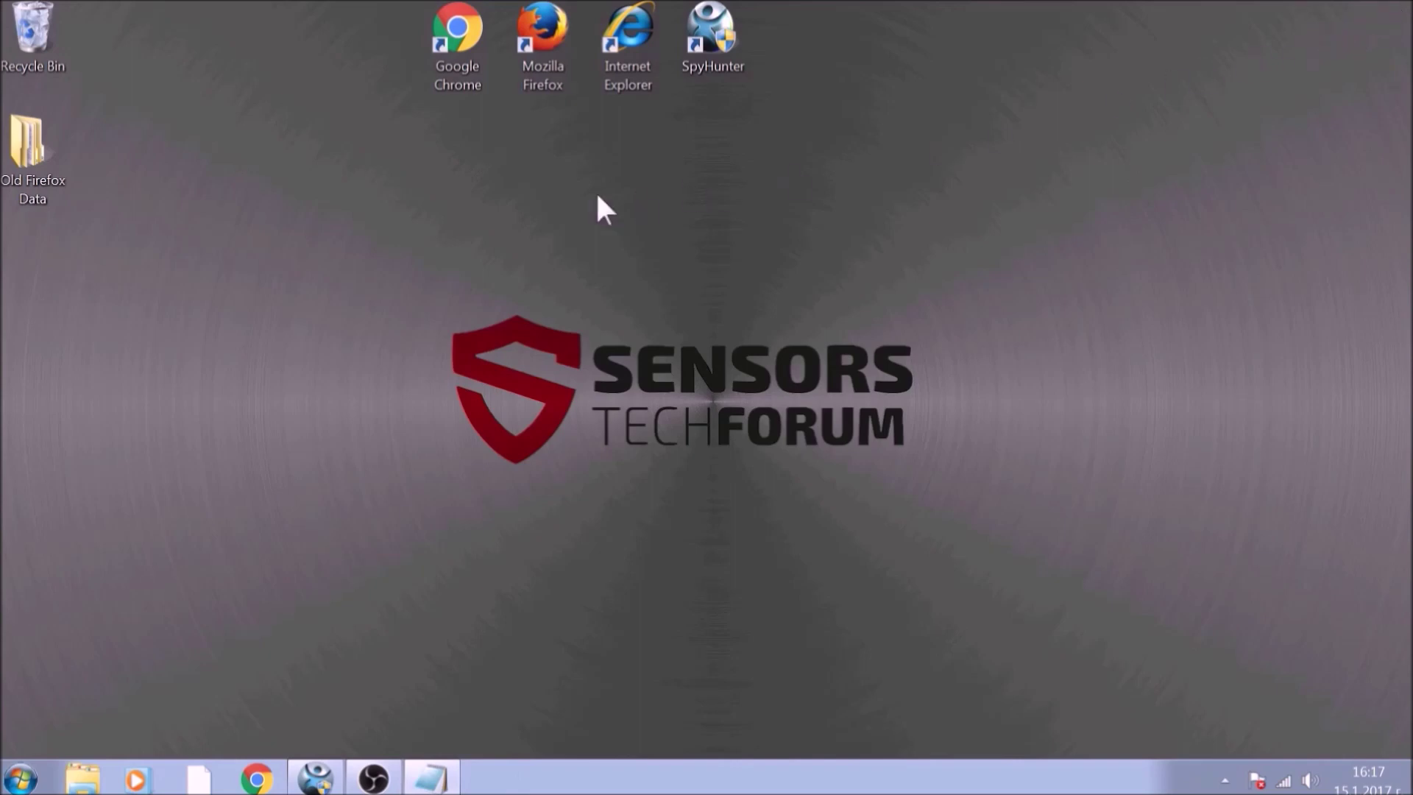
Bring up SpyHunter from the taskbar and run Scan Computer Now with Quick Scan.
drag(287, 200, 1078, 561)
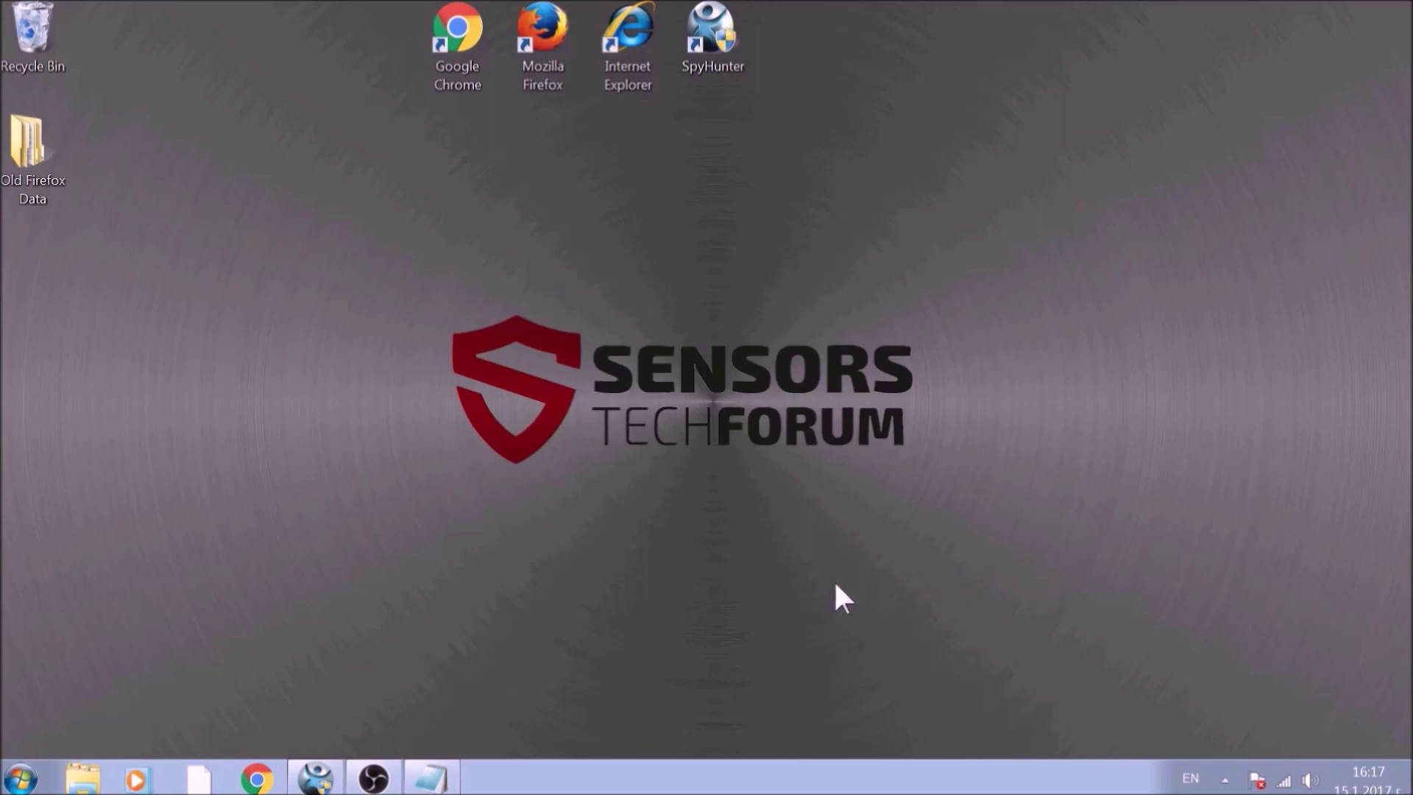
click(336, 783)
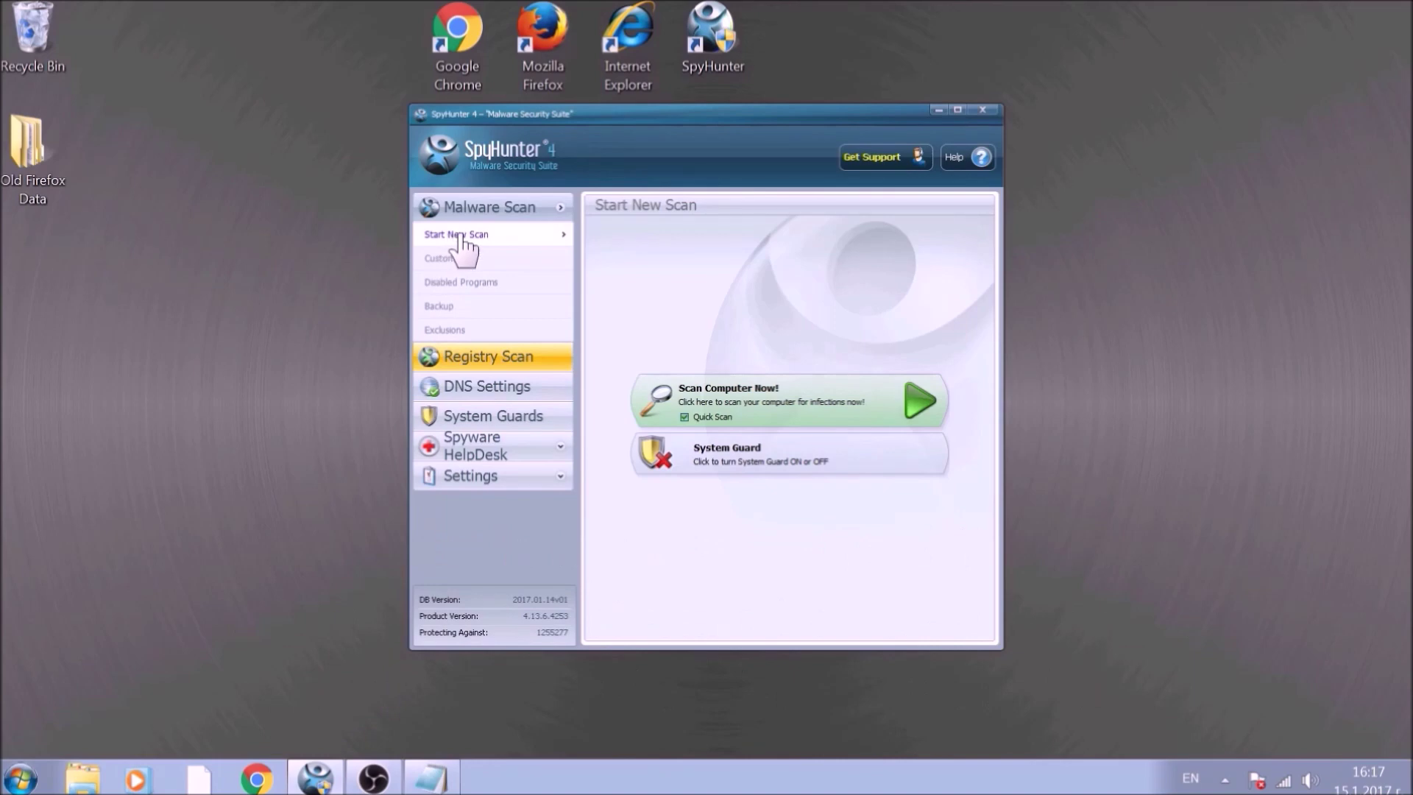
click(736, 392)
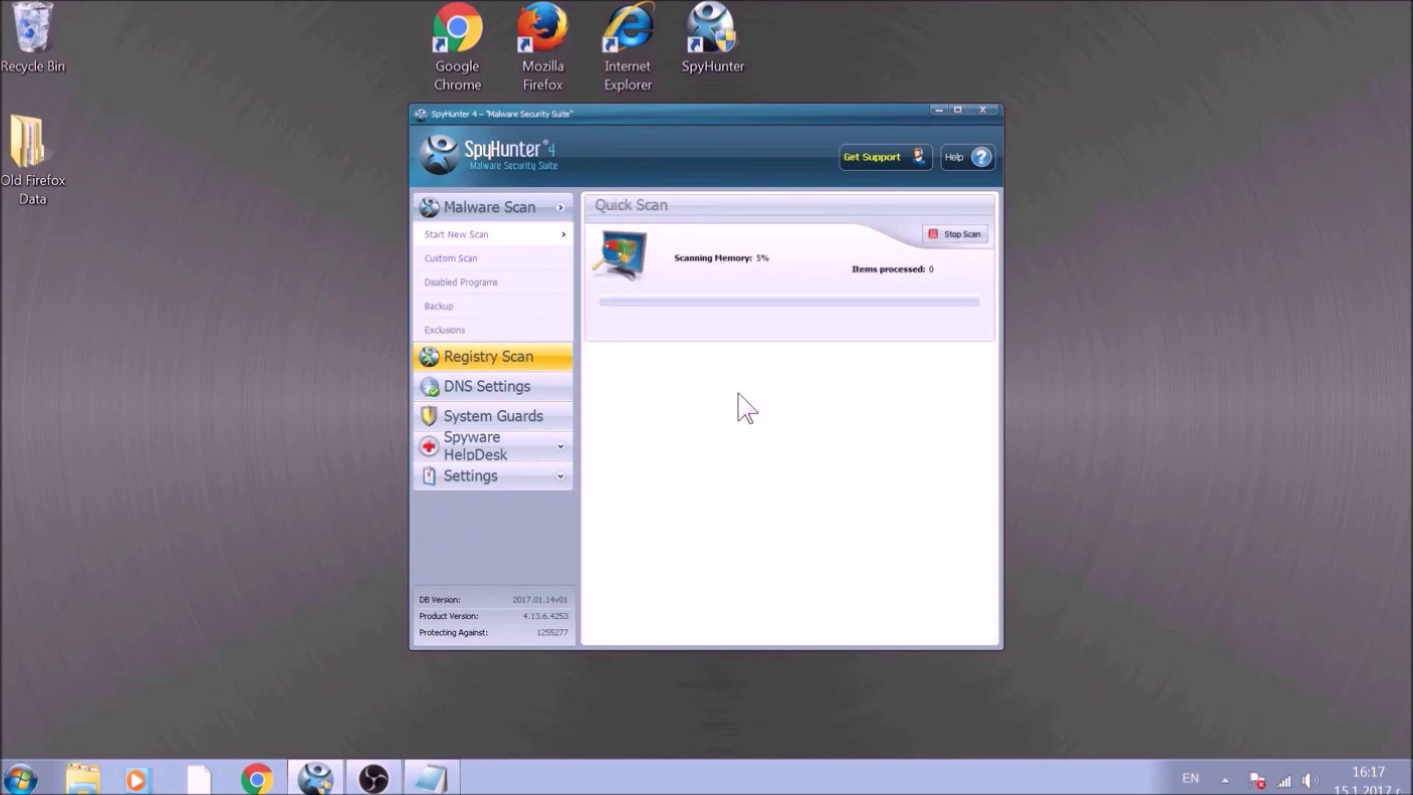